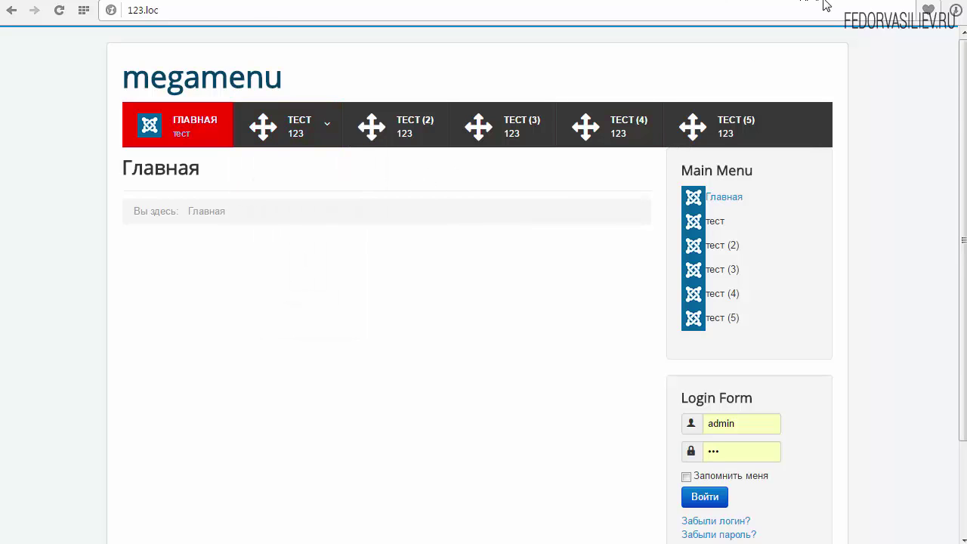
- Look through the available exit animations in the menu module's settings without changing the selection
key(ctrl+Tab)
scroll(415, 287, down, 6)
scroll(415, 287, down, 6)
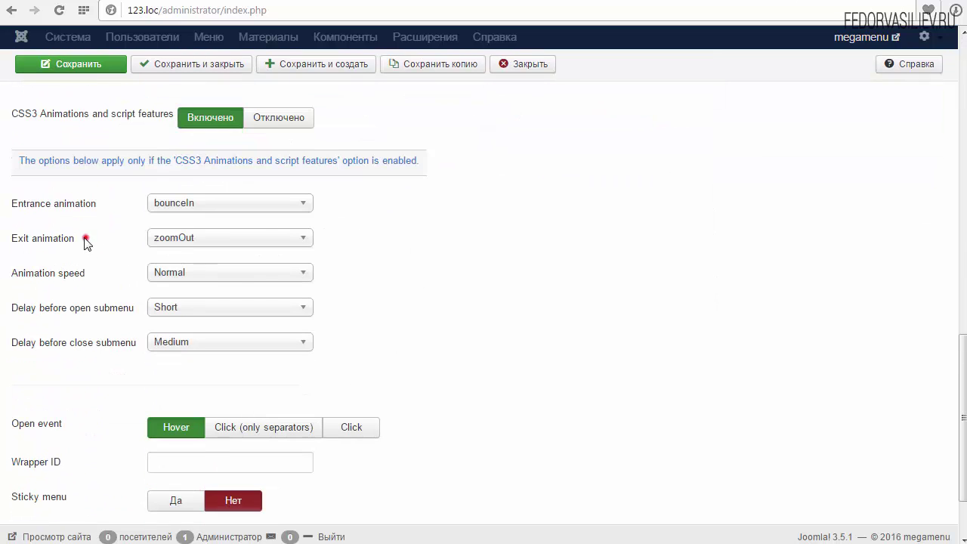
click(168, 242)
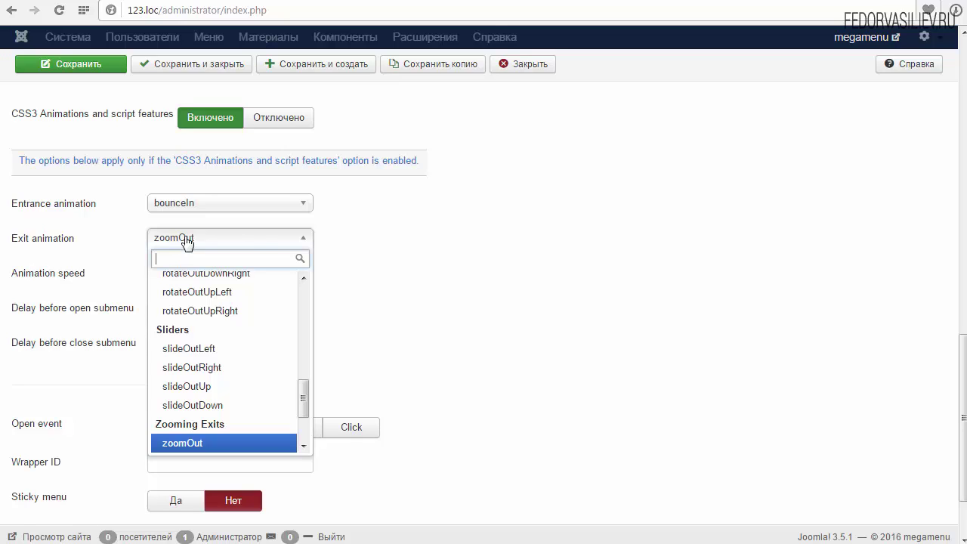
mouse_move(303, 402)
mouse_down()
mouse_move(306, 419)
mouse_move(308, 386)
mouse_up()
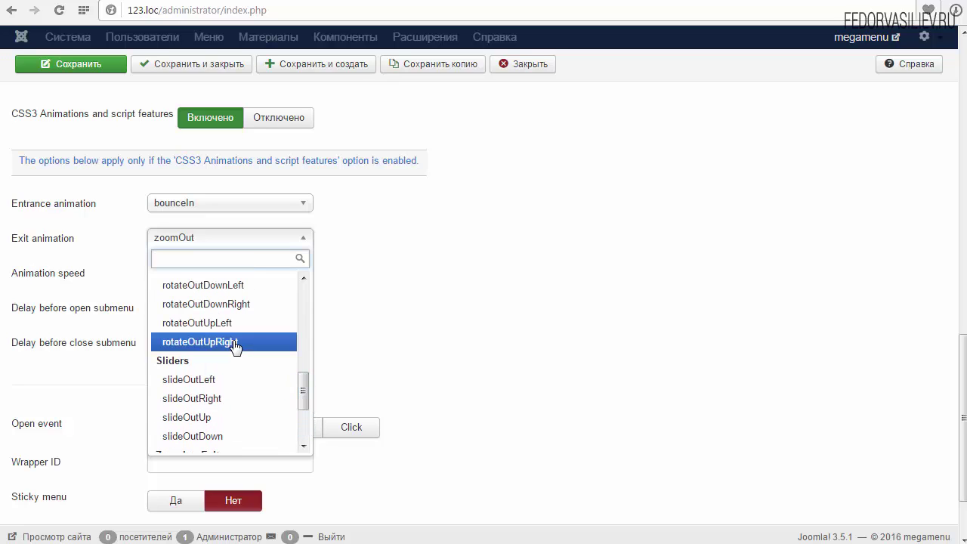
click(356, 309)
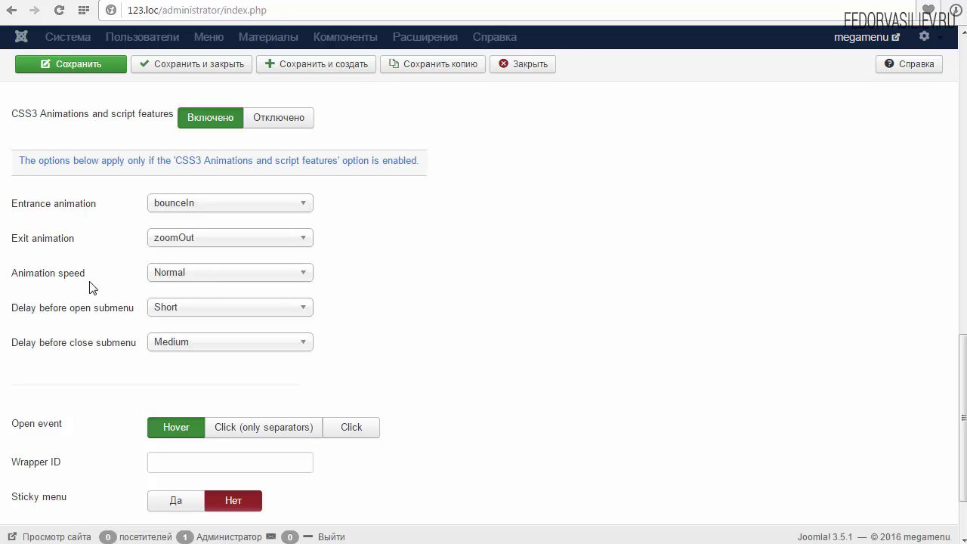
- Set the animation speed to Normal and the delay before opening submenus to Нет, and save the module
click(195, 275)
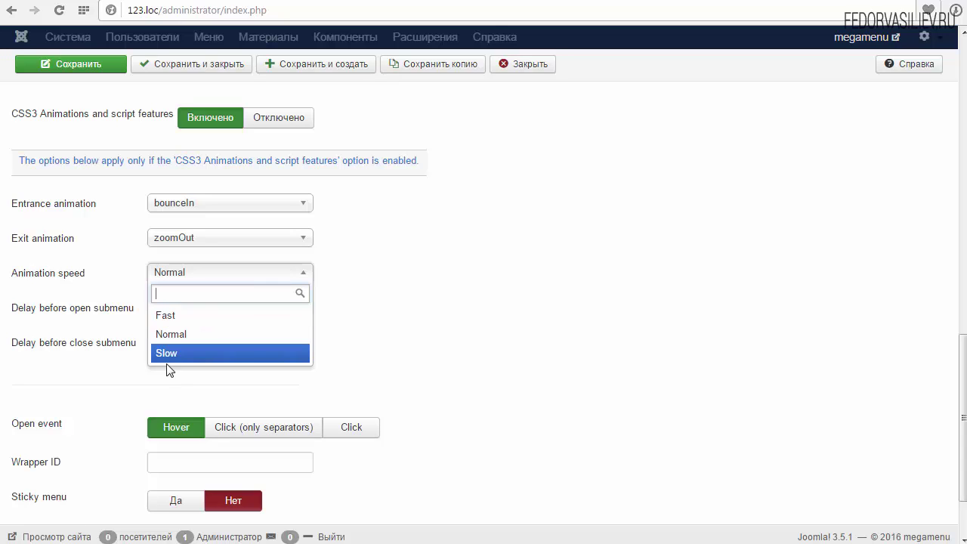
click(164, 334)
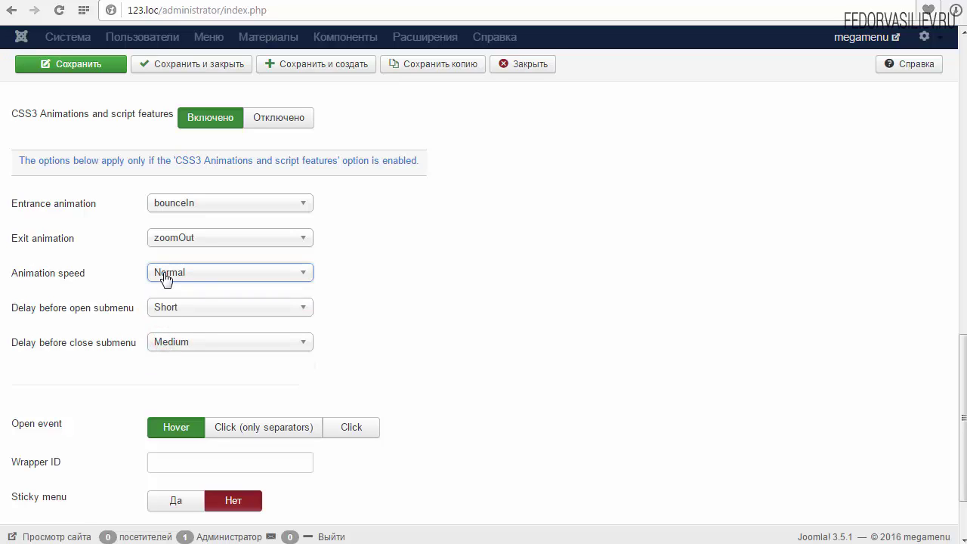
click(198, 307)
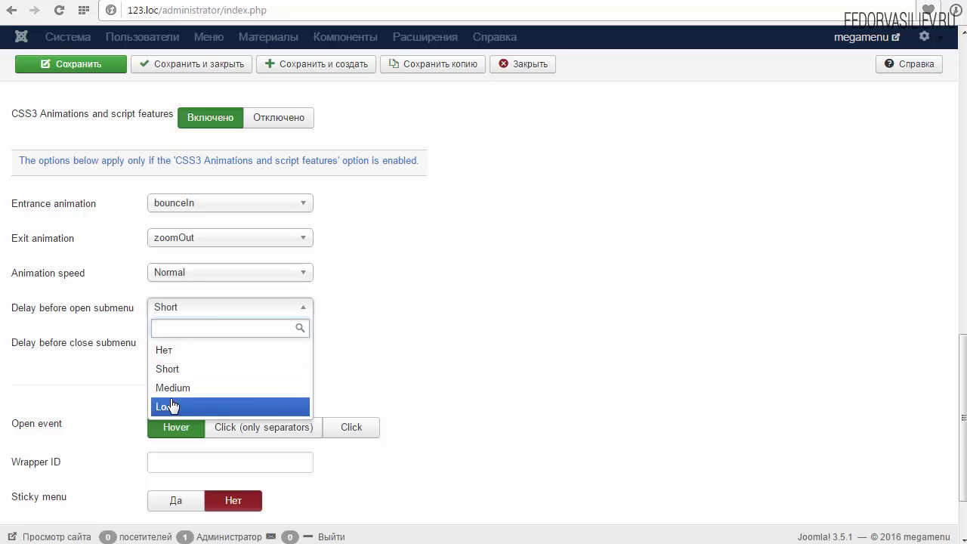
click(164, 350)
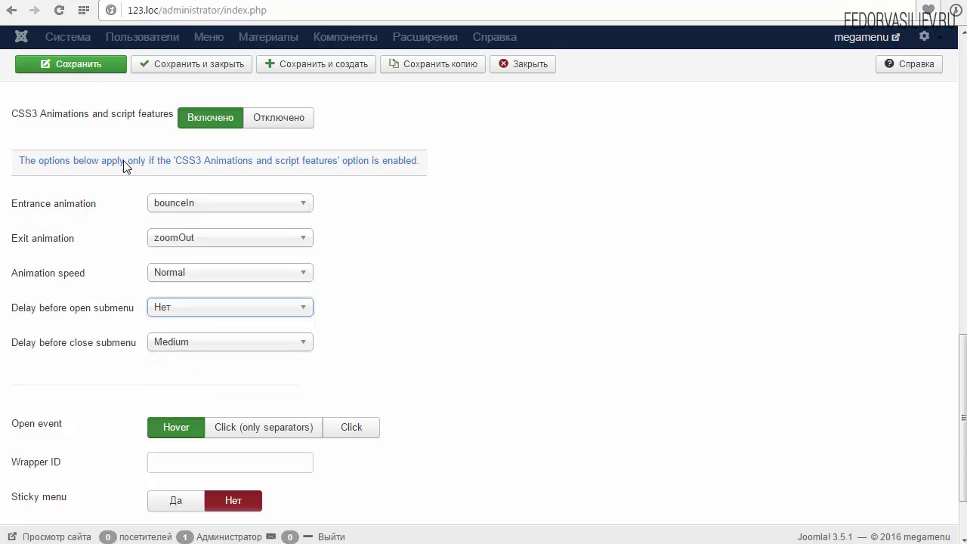
click(88, 64)
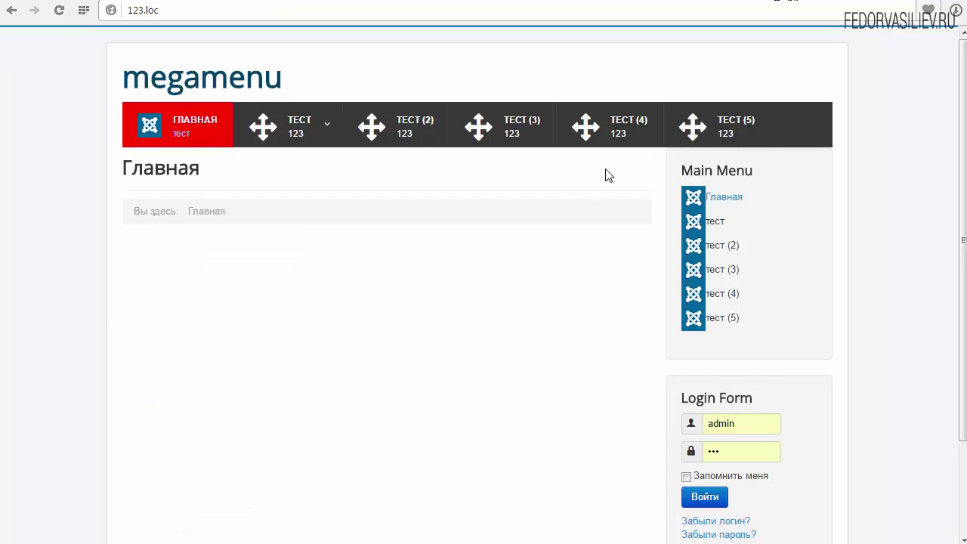
- Reload the site's front page and check how the ТЕСТ dropdown and its nested submenu open
click(59, 10)
mouse_move(302, 129)
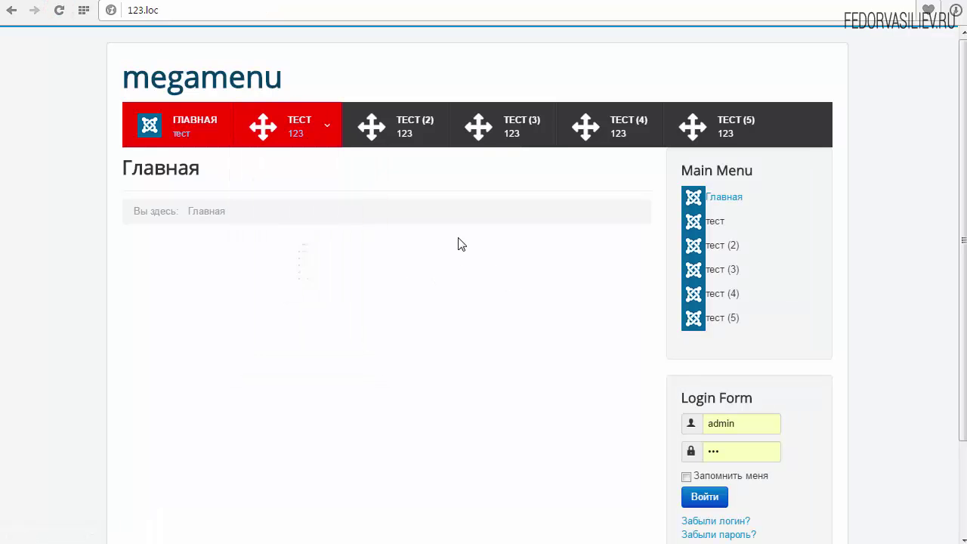
mouse_move(317, 363)
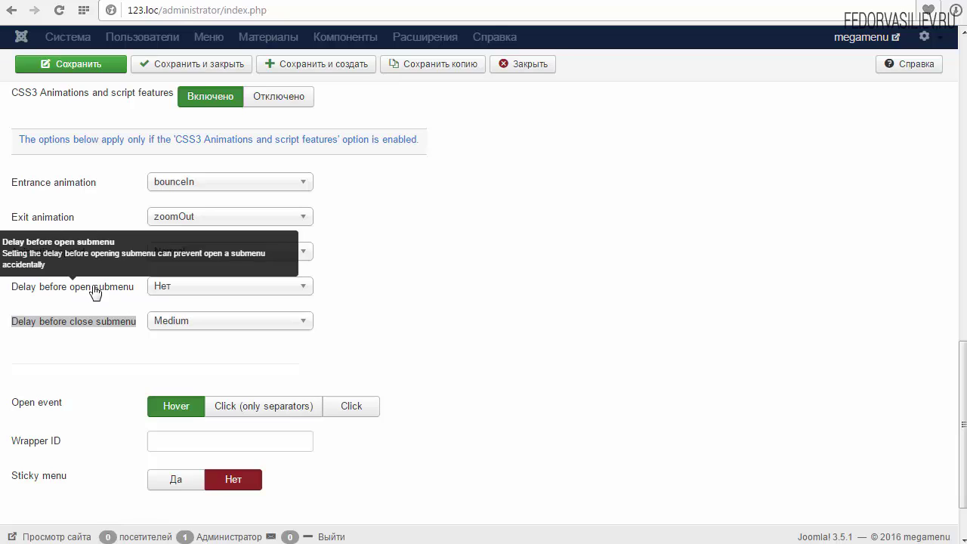
- Set the delay before closing submenus to Medium in the module settings
drag(91, 288, 68, 292)
click(99, 291)
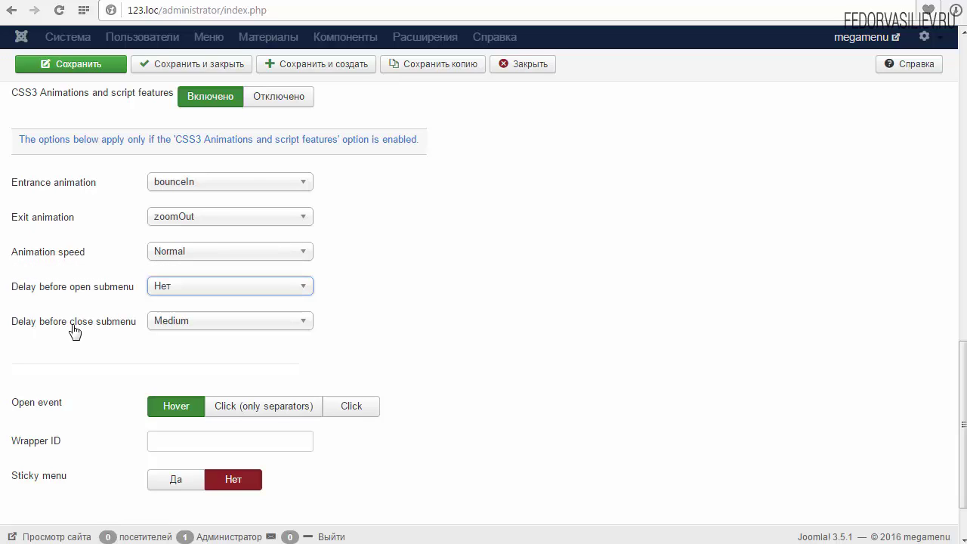
click(174, 327)
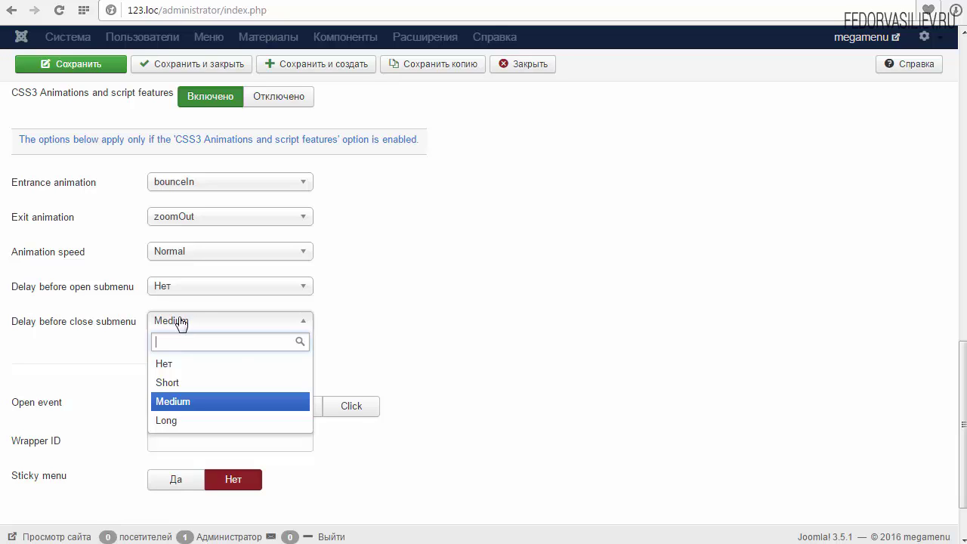
click(173, 408)
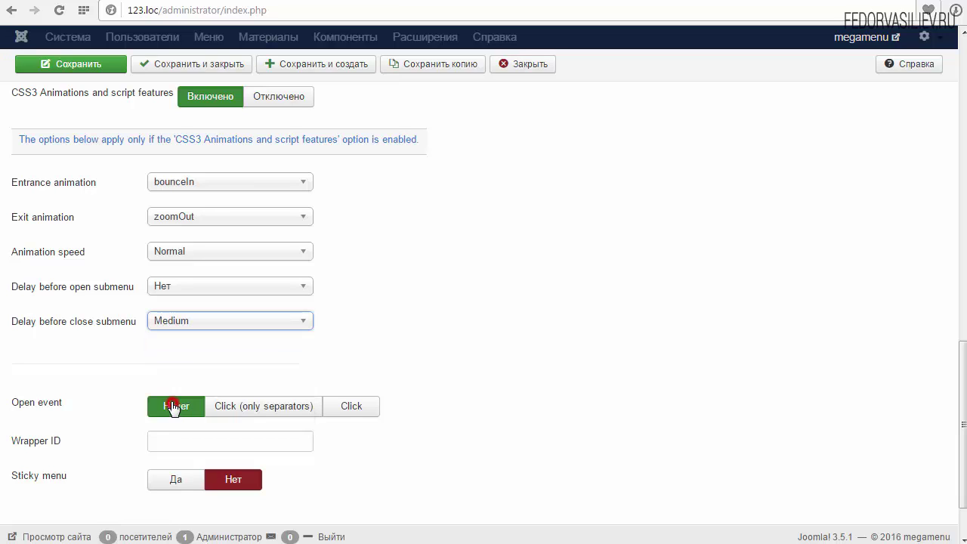
- Save the module with the Hover open event and check on the site how the ТЕСТ dropdown opens down to тест (11)
scroll(443, 322, down, 1)
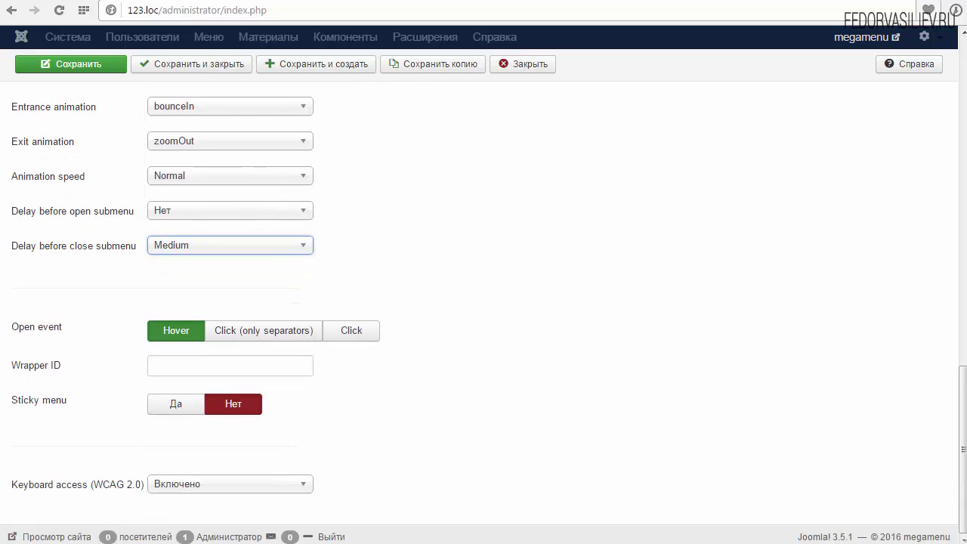
mouse_move(35, 333)
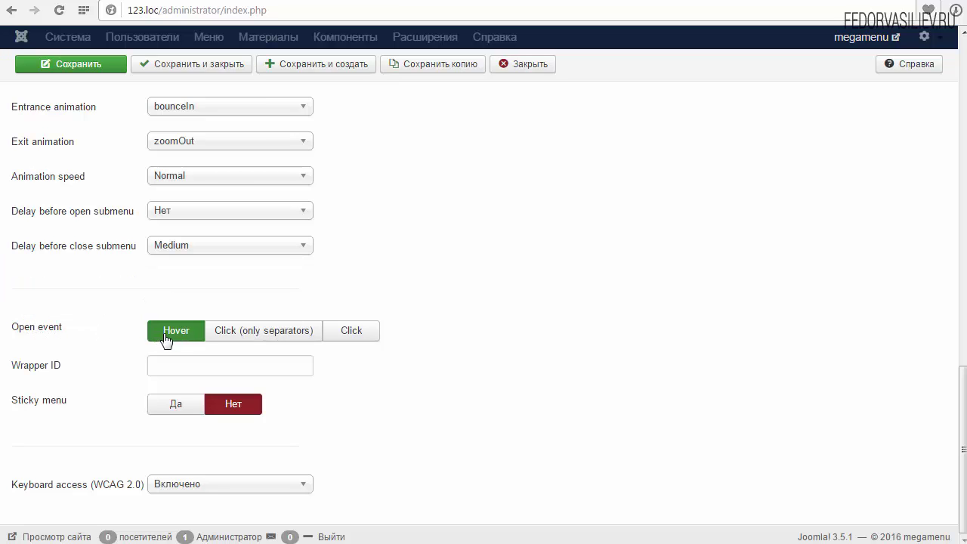
click(89, 66)
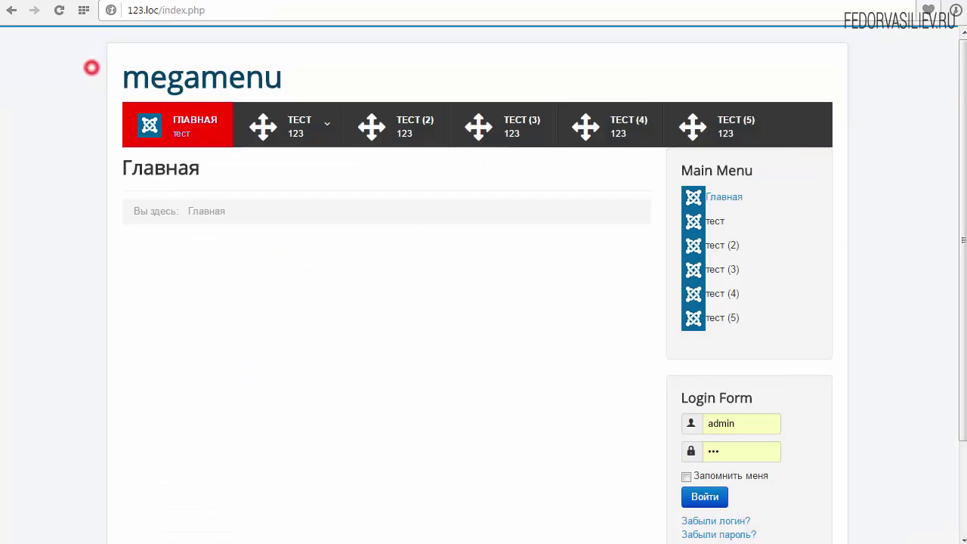
mouse_move(294, 125)
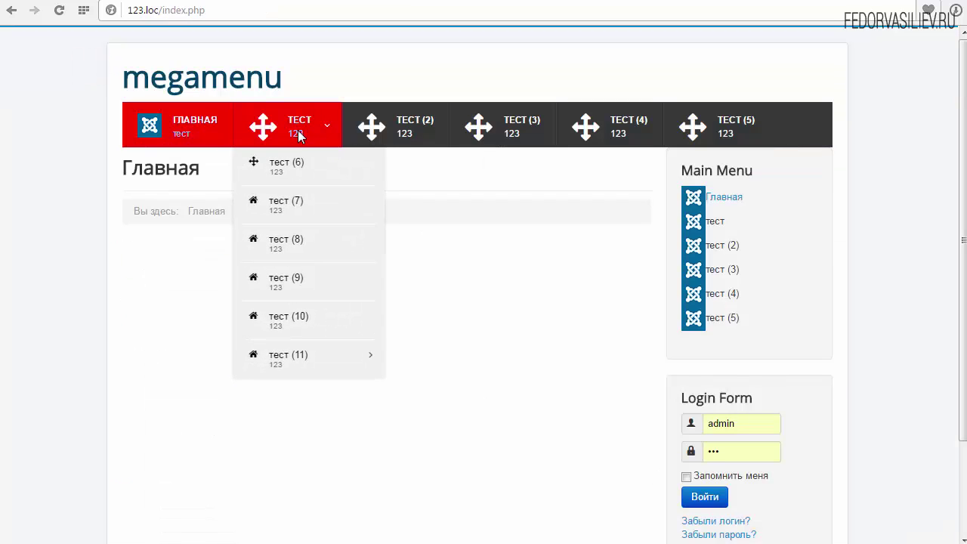
mouse_move(294, 370)
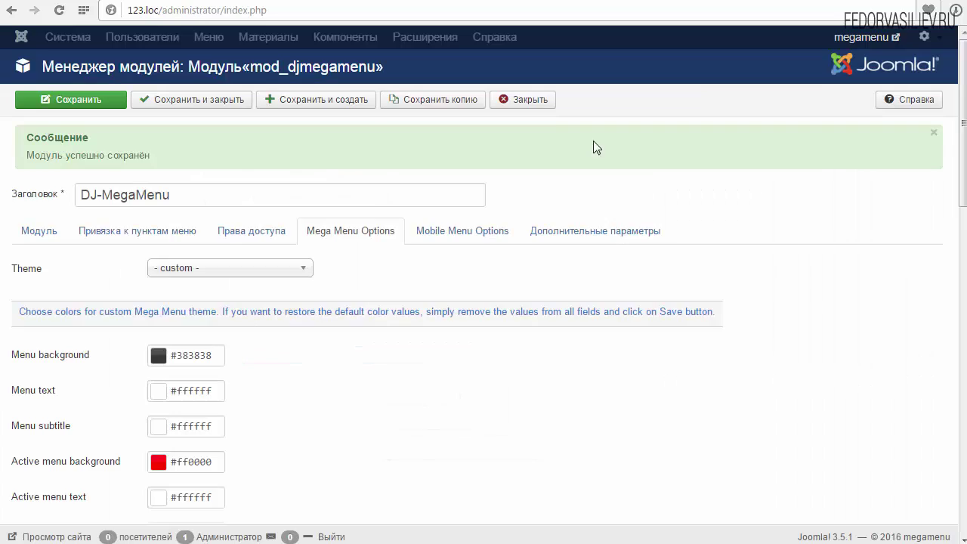
- Set the submenu open event to Click and save the module
scroll(370, 225, down, 15)
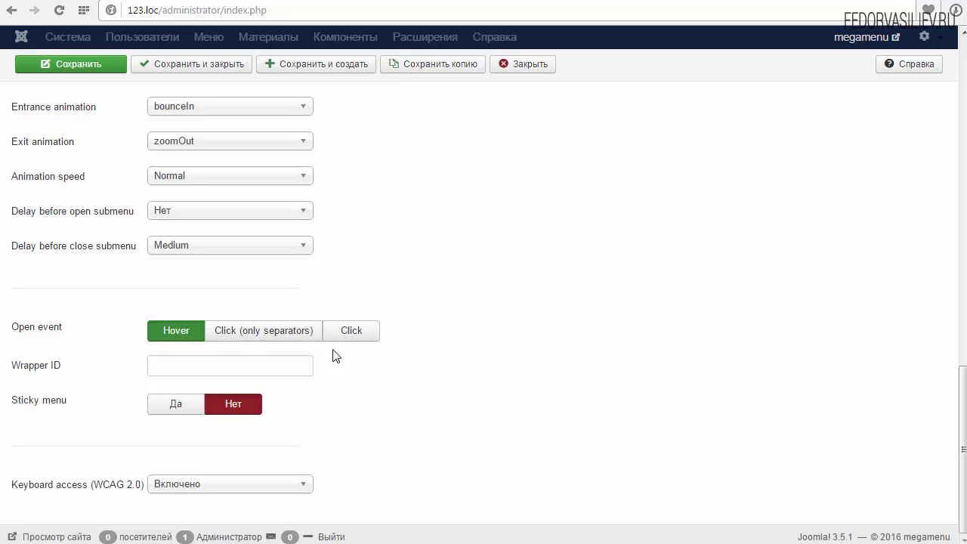
click(348, 336)
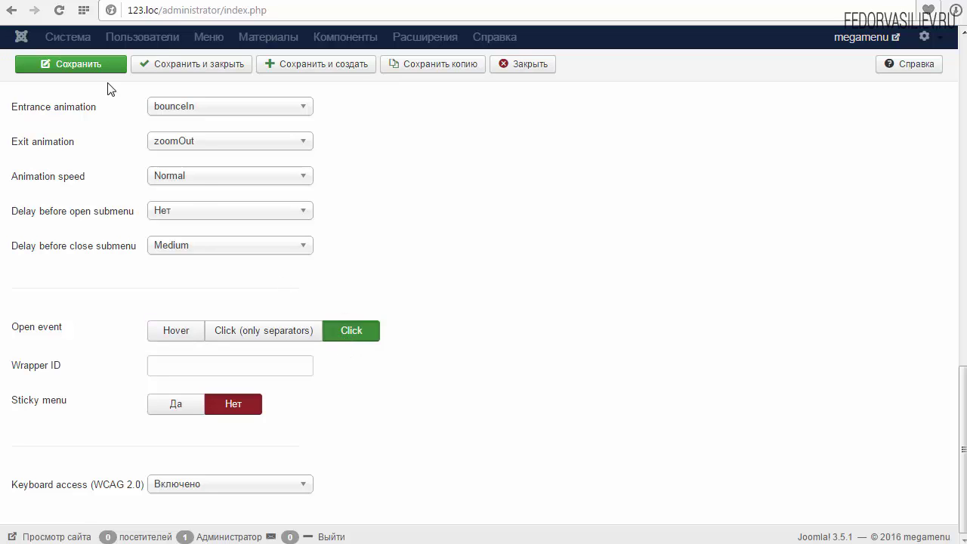
click(72, 64)
- Reload the site and test opening the ТЕСТ dropdown with a click, down to the тест (11) submenu
key(ctrl+Tab)
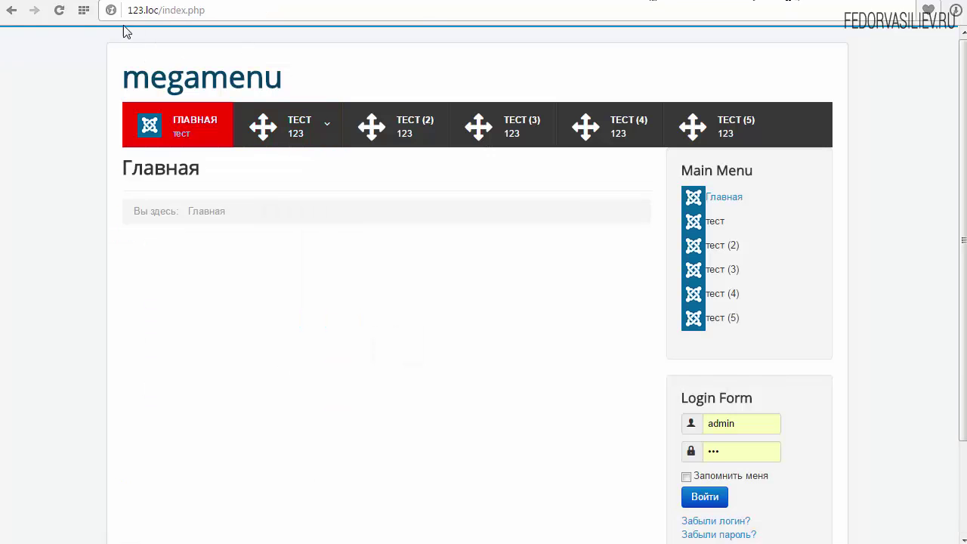
click(60, 11)
click(291, 131)
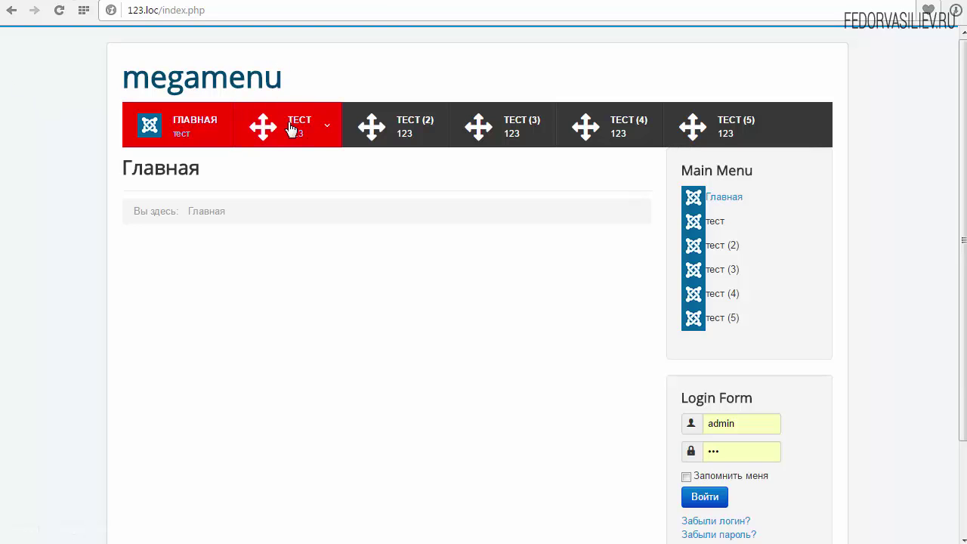
click(291, 128)
click(291, 127)
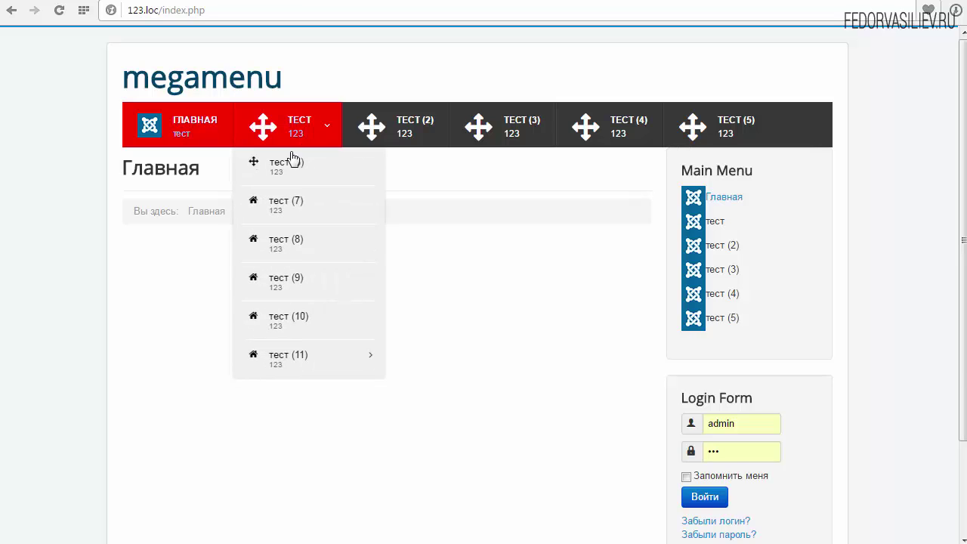
mouse_move(299, 360)
- Review the Click (only separators) open event option and try the ТЕСТ menu item on the site again
key(ctrl+Tab)
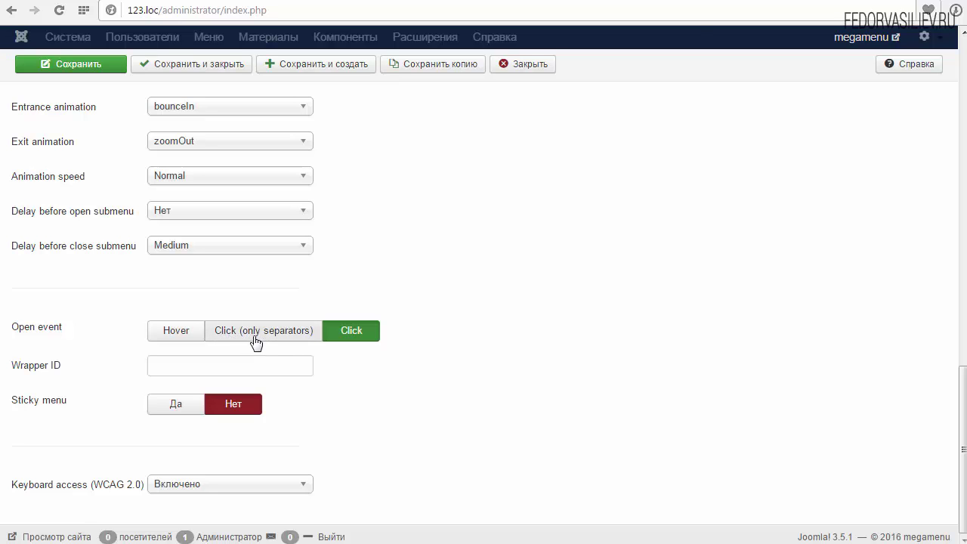
click(738, 1)
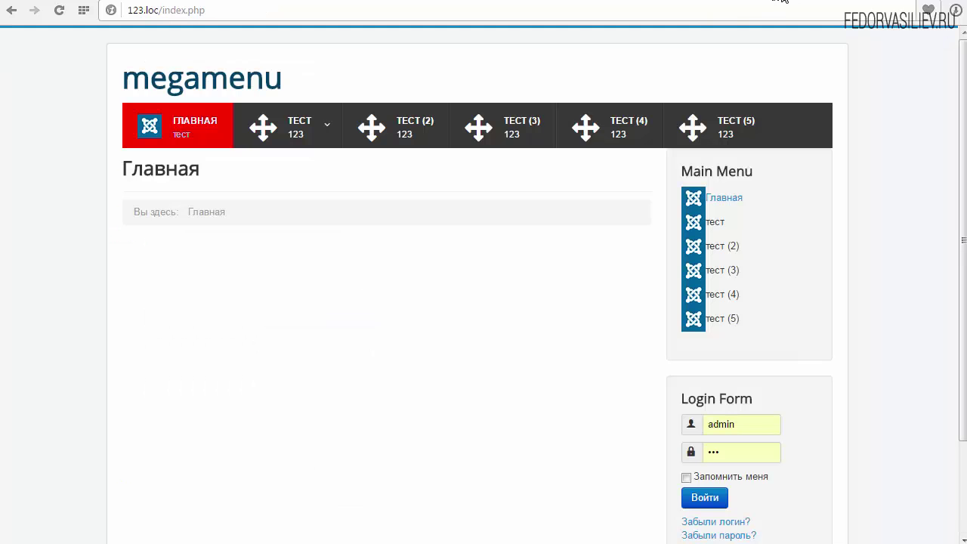
click(299, 131)
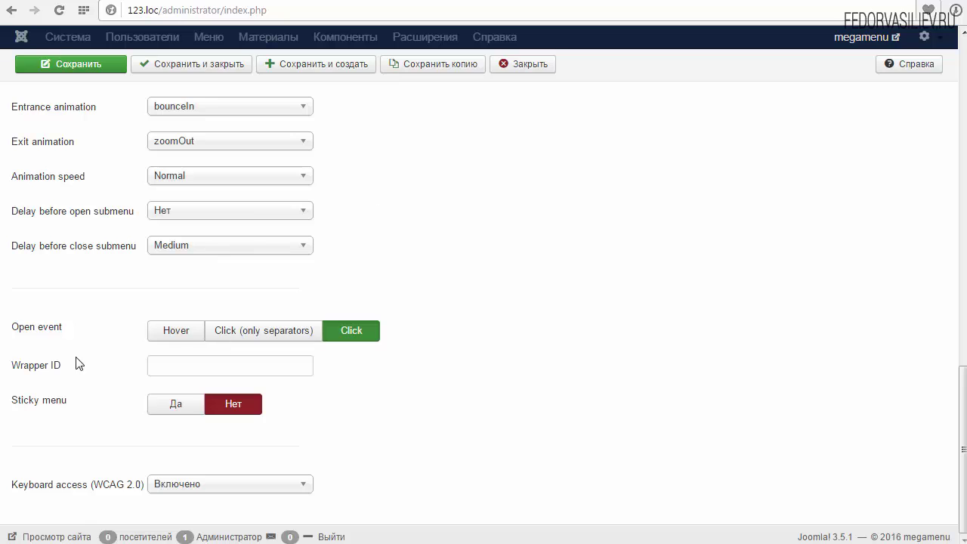
- Set the submenu open event to Hover and save the module
click(173, 332)
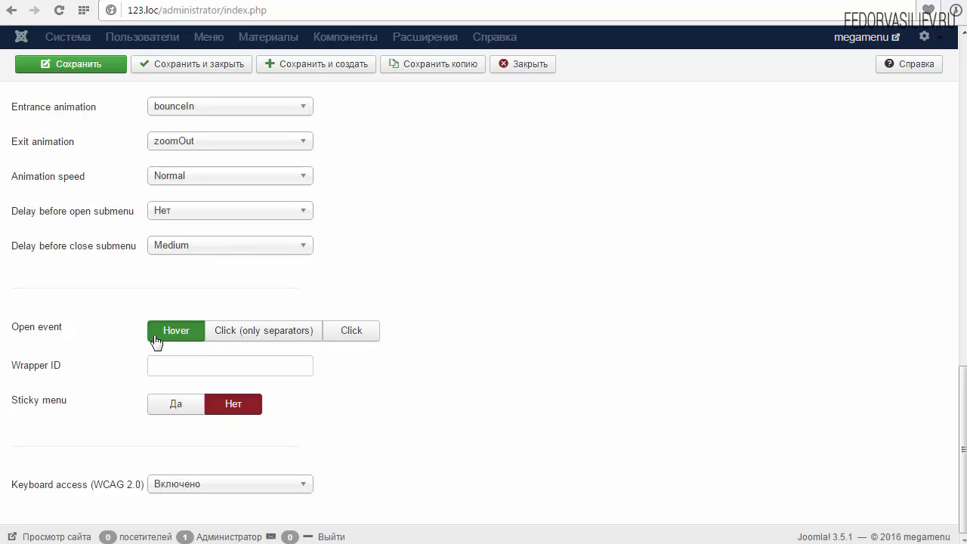
click(89, 64)
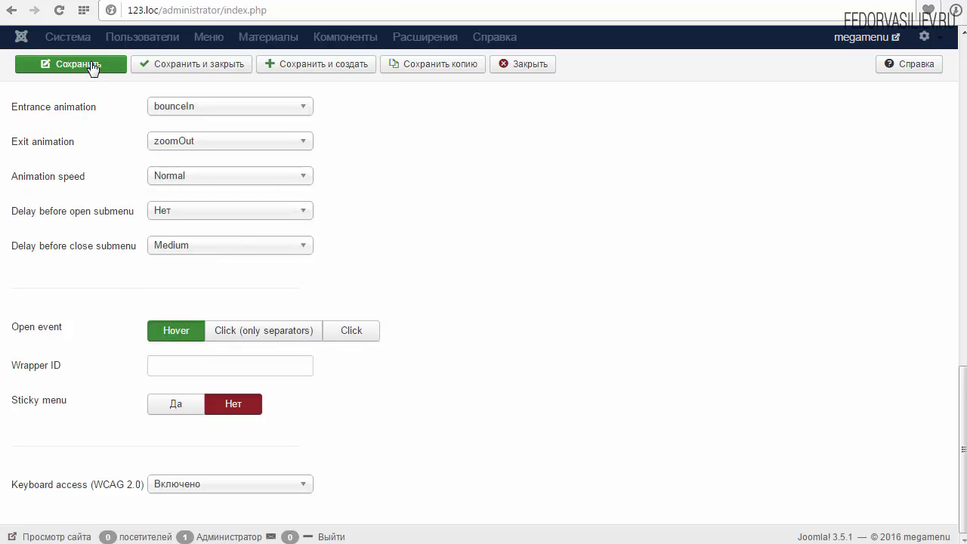
mouse_move(48, 372)
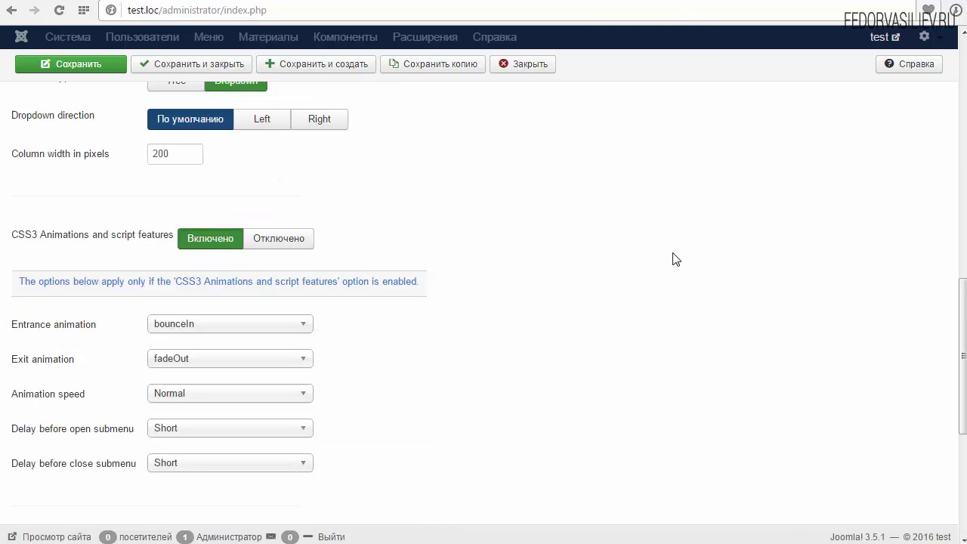
- Review the Wrapper ID setting in the test.loc module, and examine the ТЕСТ and тест13 submenus on that site's front page
scroll(675, 260, down, 5)
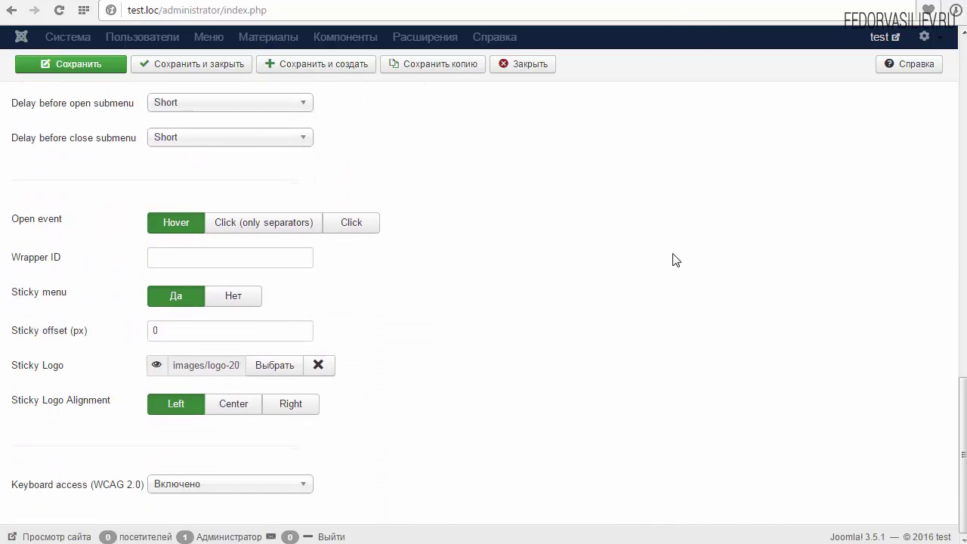
click(178, 264)
click(642, 6)
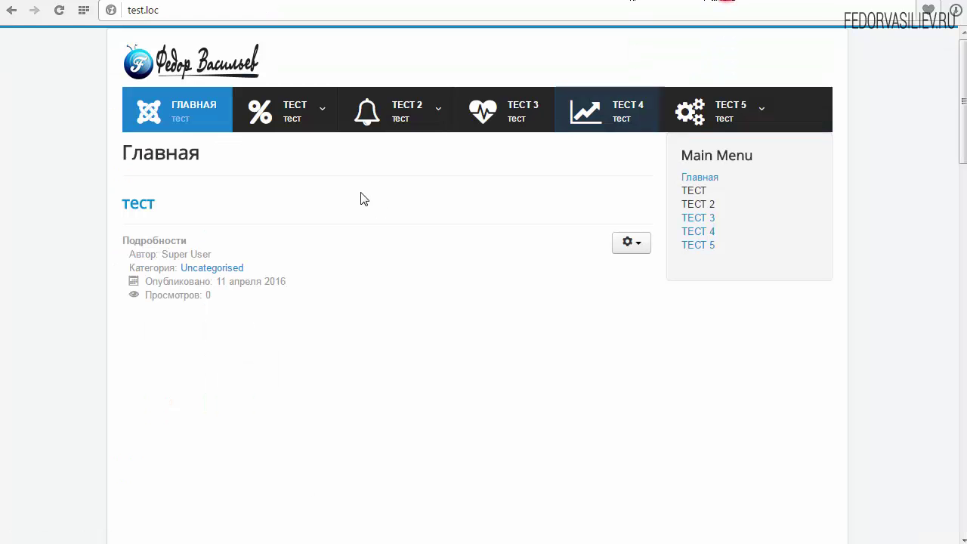
mouse_move(292, 111)
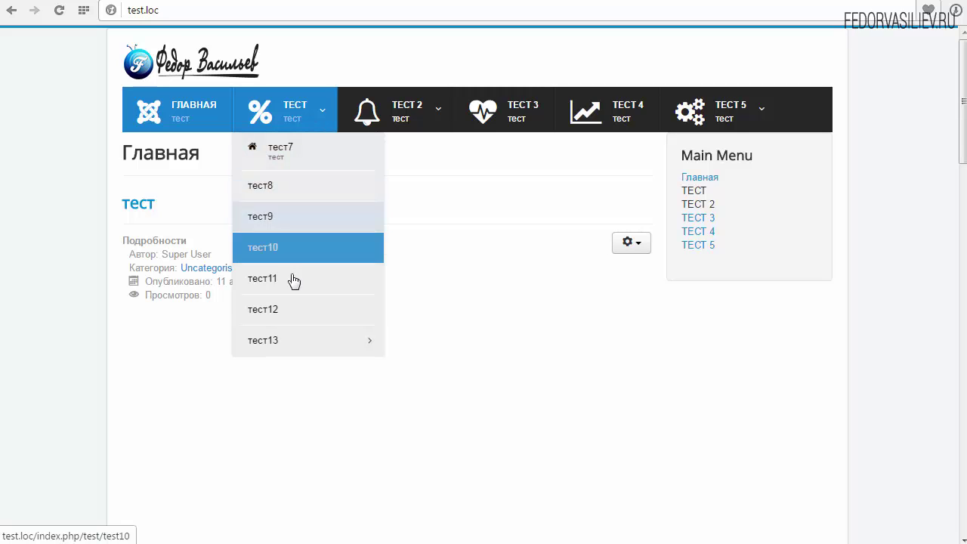
mouse_move(290, 331)
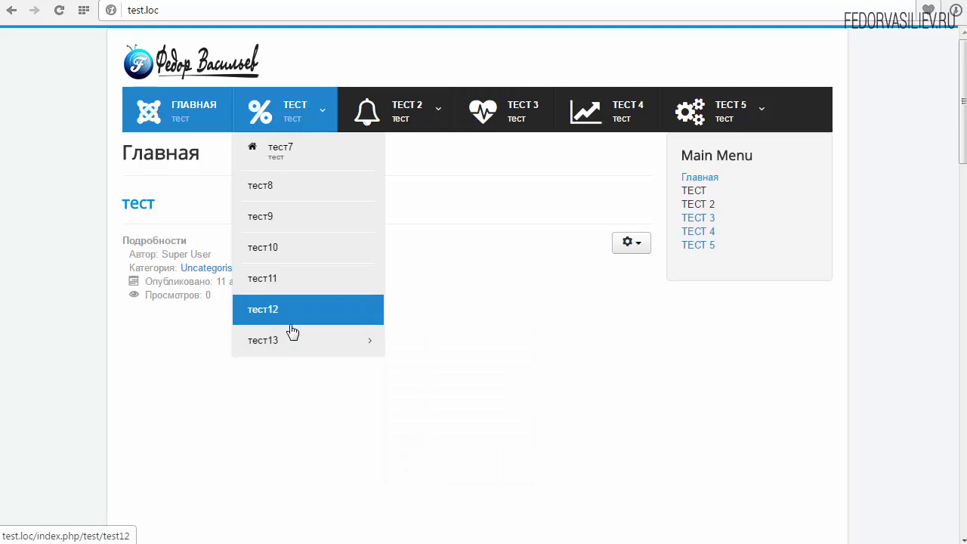
mouse_move(309, 350)
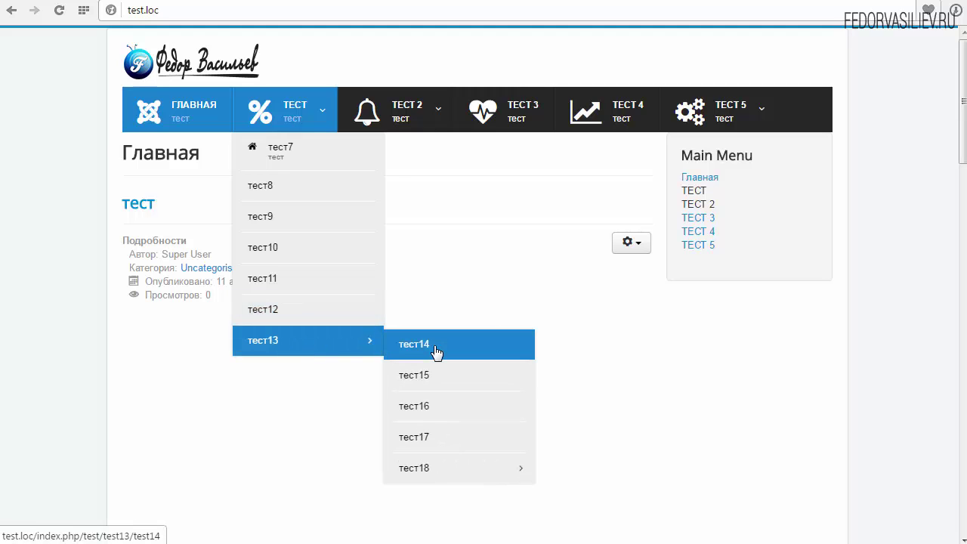
- Examine the nested тест13 and тест18 submenus on the test.loc site, and review the Wrapper ID description in the module settings
mouse_move(430, 476)
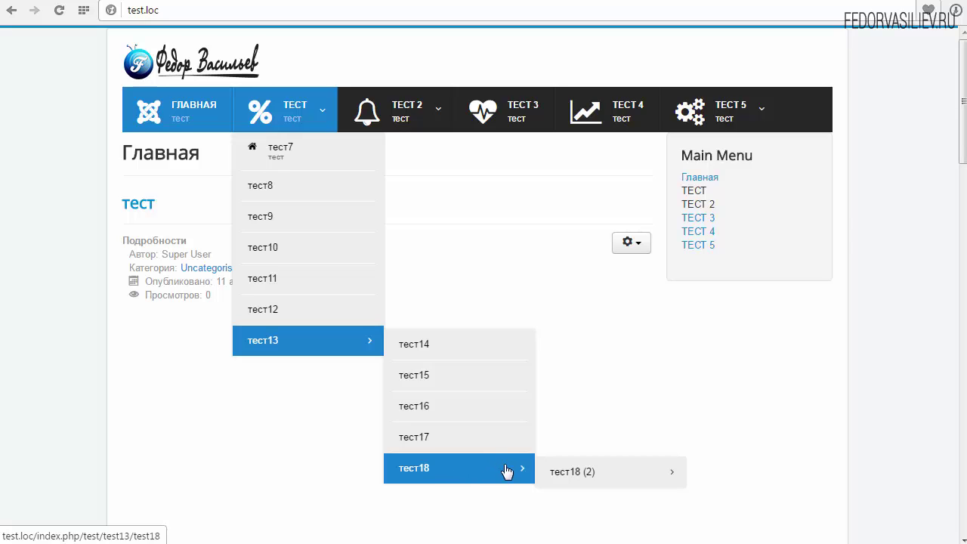
mouse_move(587, 477)
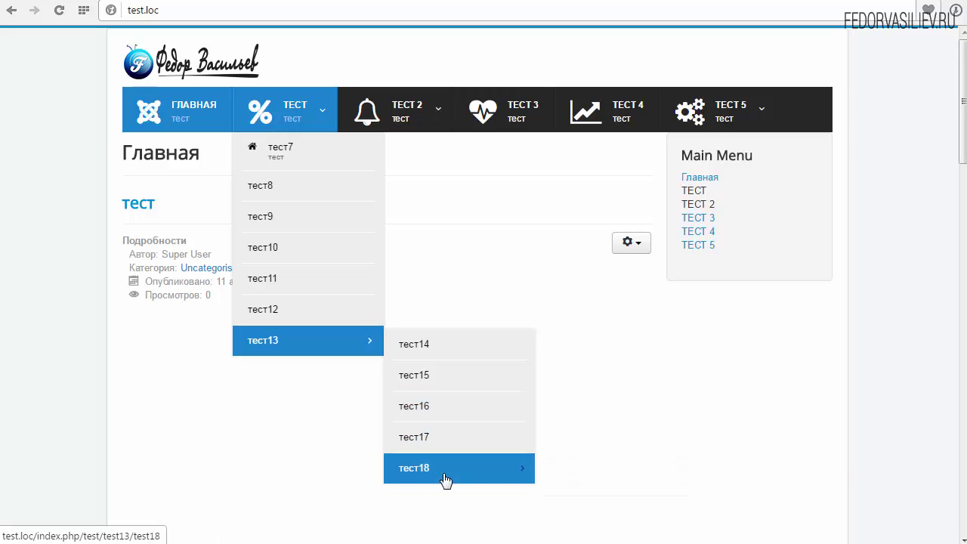
mouse_move(454, 470)
mouse_move(568, 474)
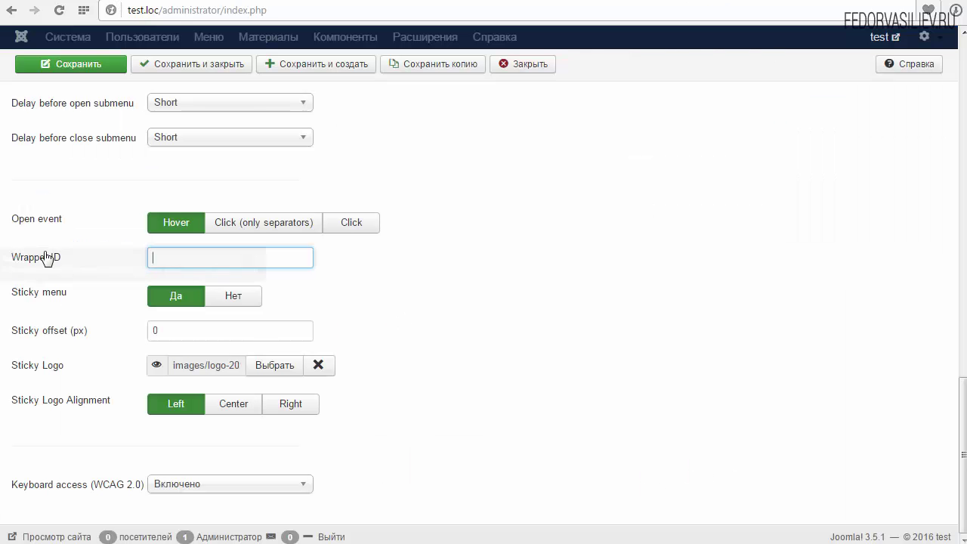
mouse_move(46, 259)
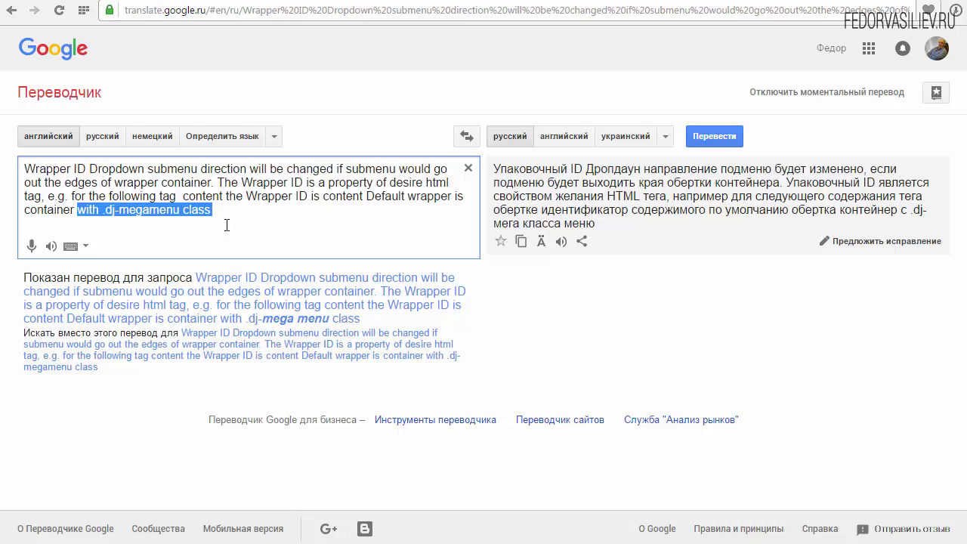
- Copy the text "dj-megamenu class" from Google Translate into the test.loc module's Wrapper ID setting and save the module
click(147, 214)
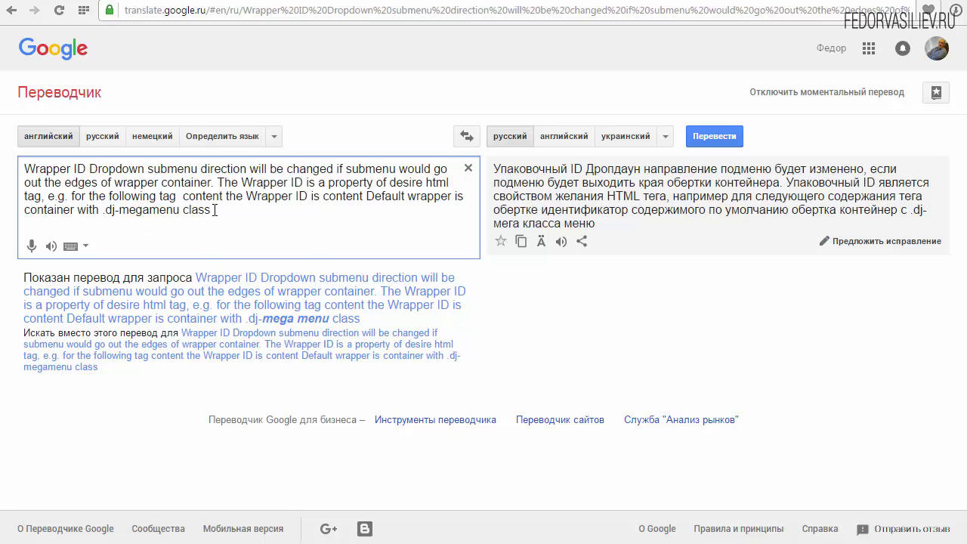
drag(214, 210, 108, 212)
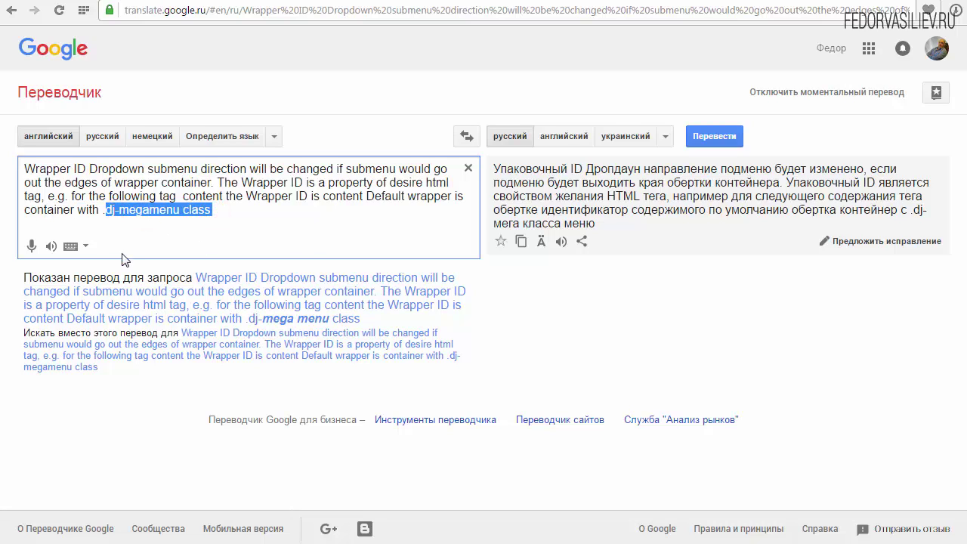
right_click(156, 211)
click(193, 237)
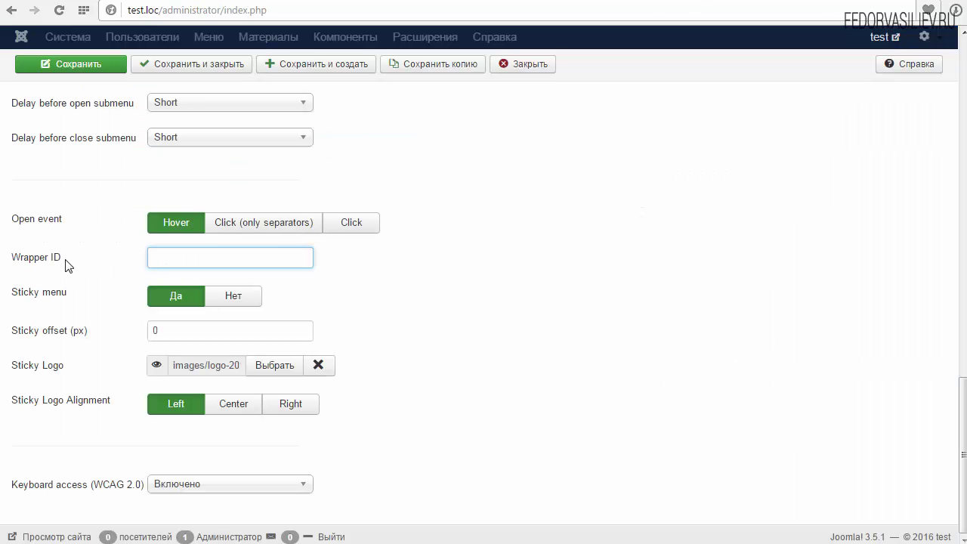
right_click(189, 258)
click(234, 342)
mouse_move(54, 259)
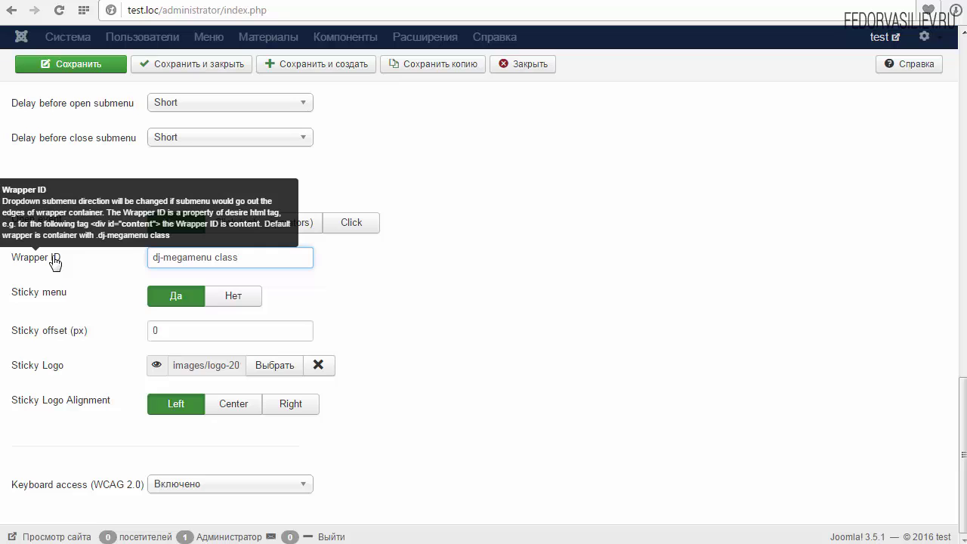
click(79, 64)
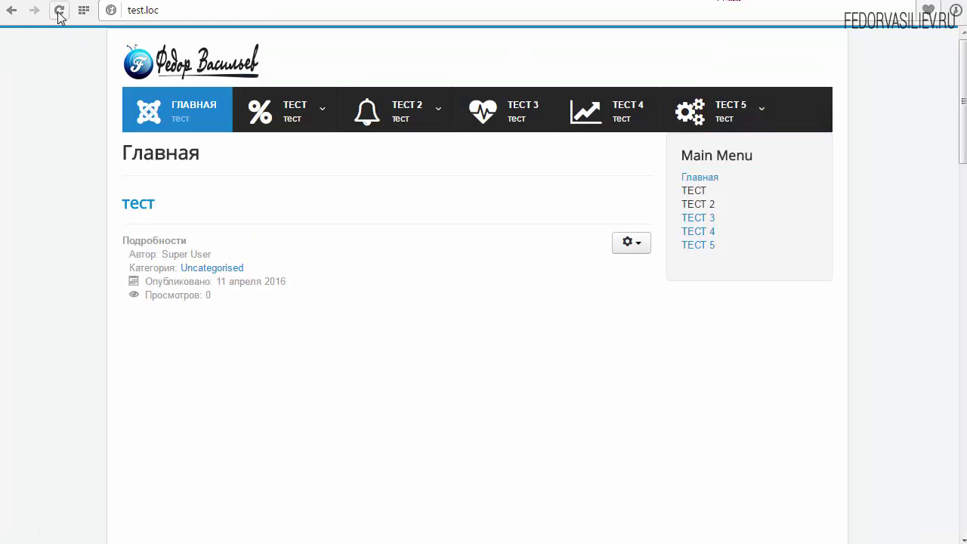
- Reload the test.loc site and test the ТЕСТ submenus through тест13, тест18 and тест18 (2) to тест18 (3)
click(59, 11)
mouse_move(302, 95)
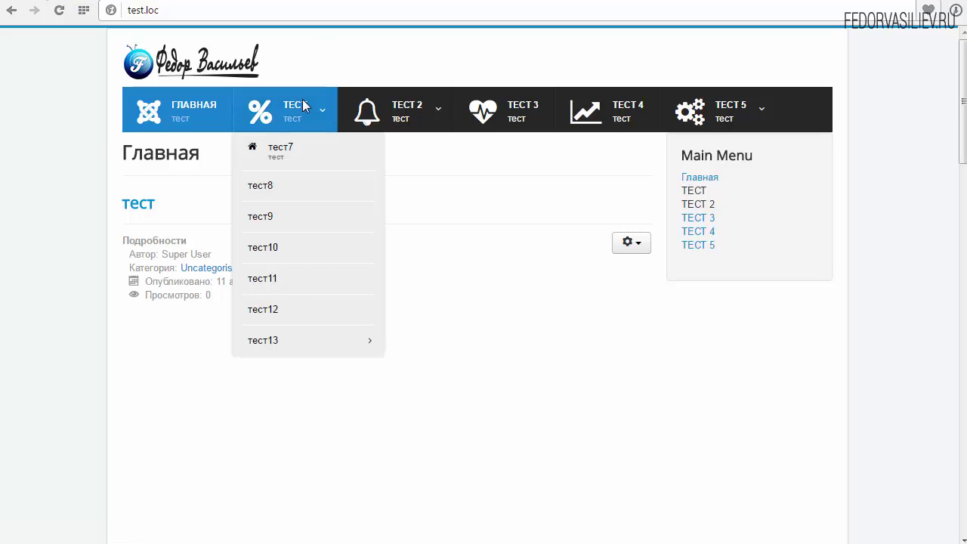
mouse_move(308, 352)
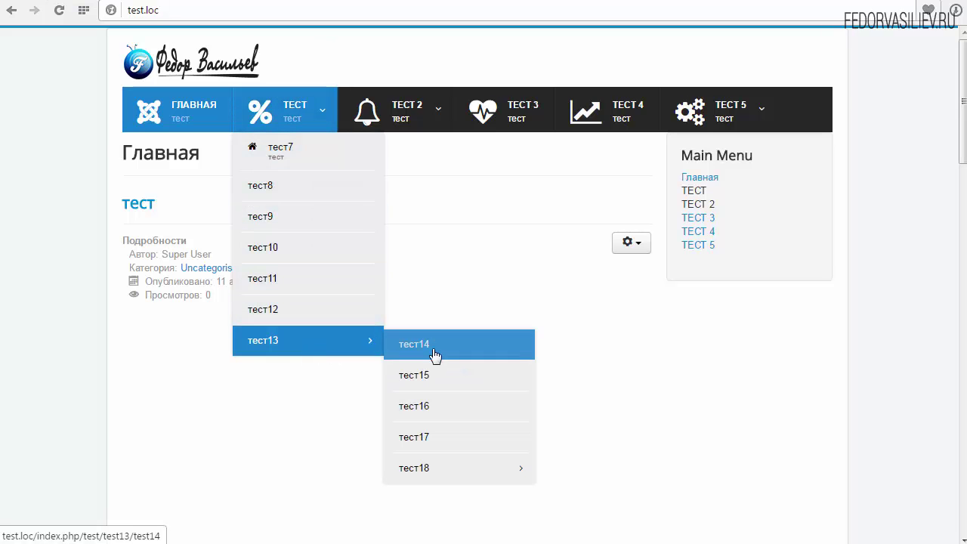
mouse_move(444, 472)
mouse_move(567, 470)
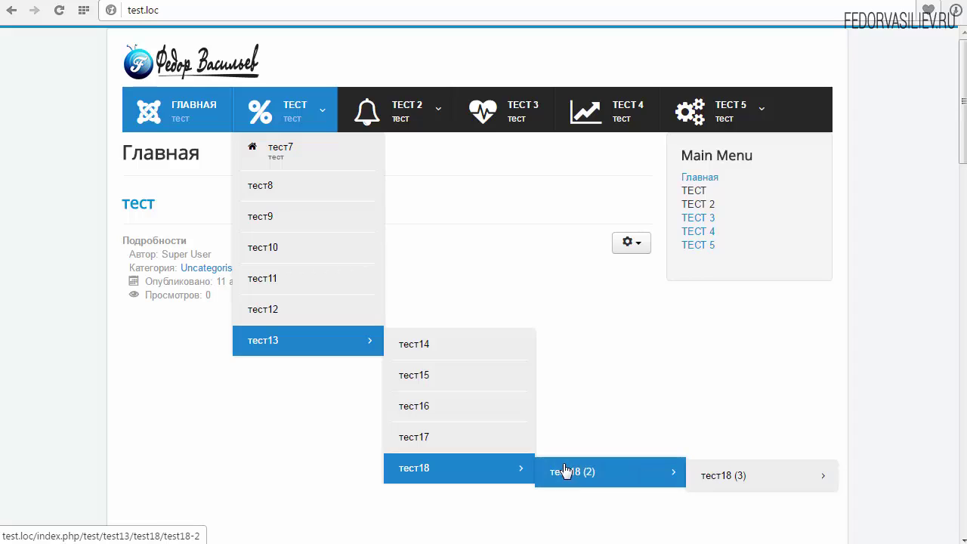
mouse_move(712, 477)
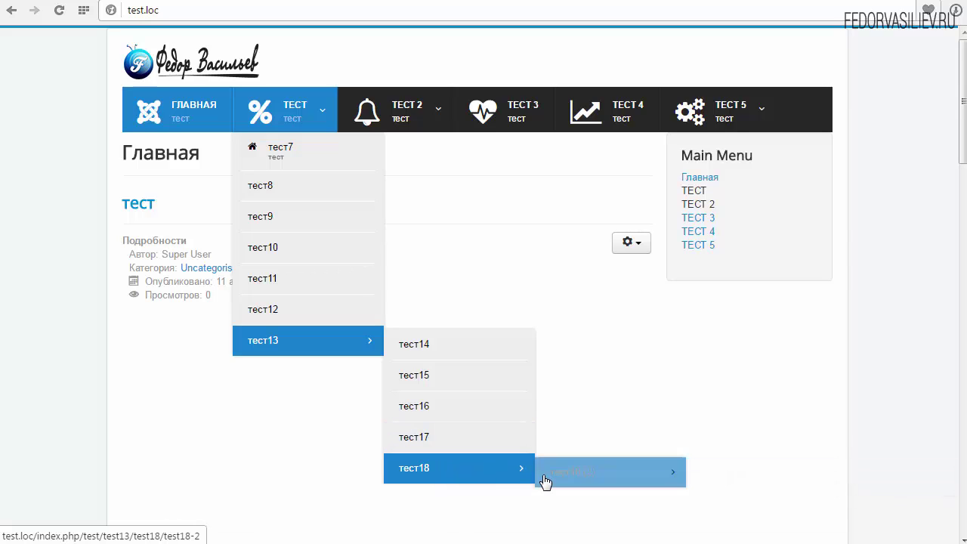
mouse_move(546, 481)
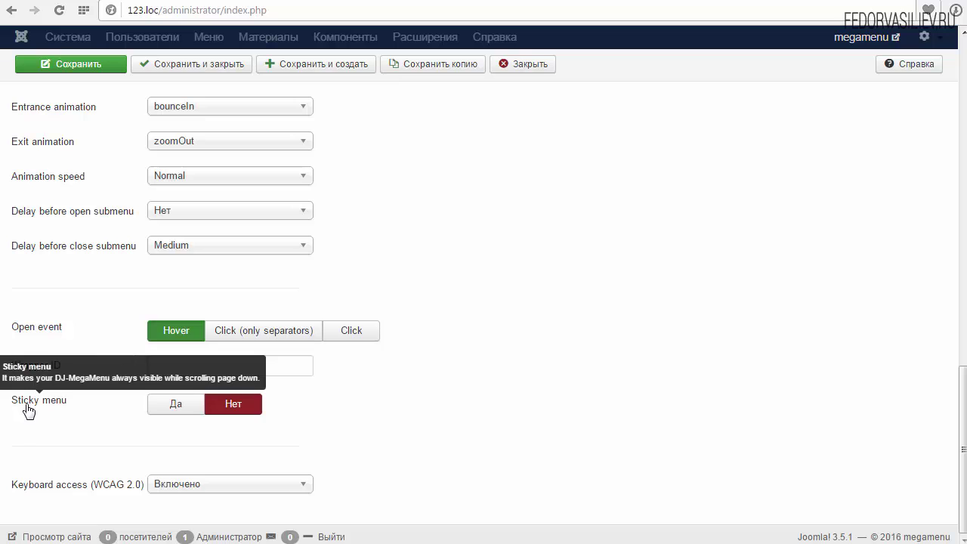
- Review the Sticky menu description in the 123.loc module and check how the menu behaves when its front page is scrolled
mouse_move(45, 404)
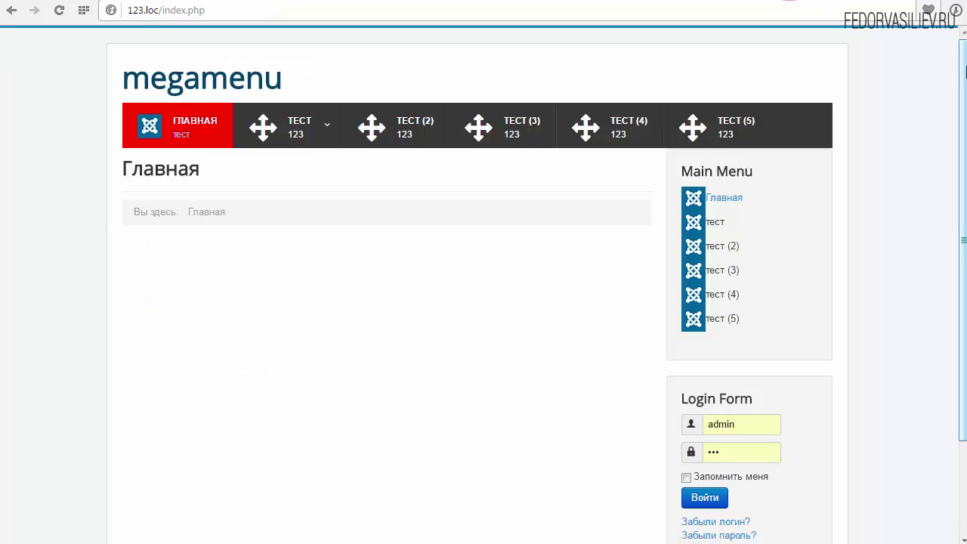
drag(961, 70, 961, 160)
mouse_move(963, 331)
mouse_down()
mouse_move(964, 227)
mouse_move(963, 333)
mouse_up()
scroll(963, 255, up, 5)
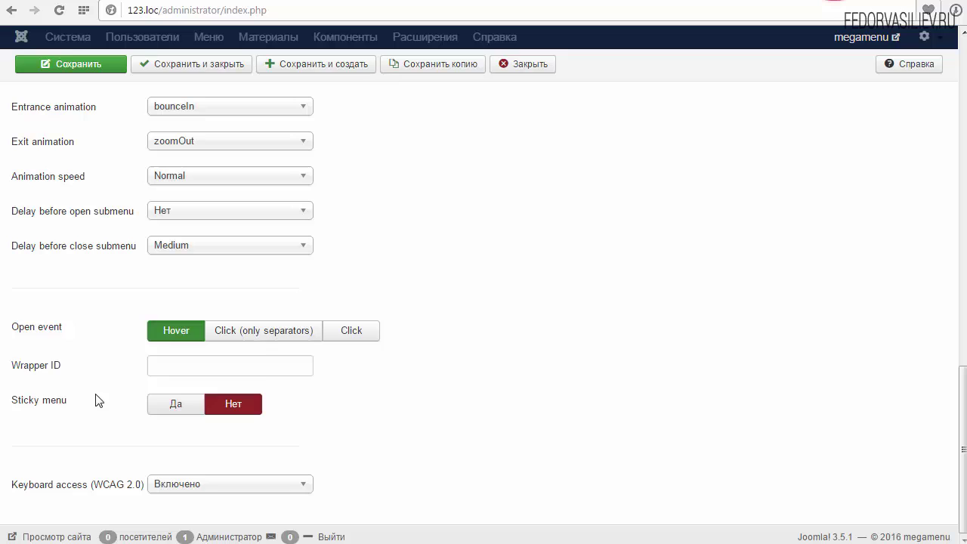
- Set Sticky menu to Да in the 123.loc module and review the sticky offset, logo and logo alignment settings
mouse_move(21, 412)
click(175, 411)
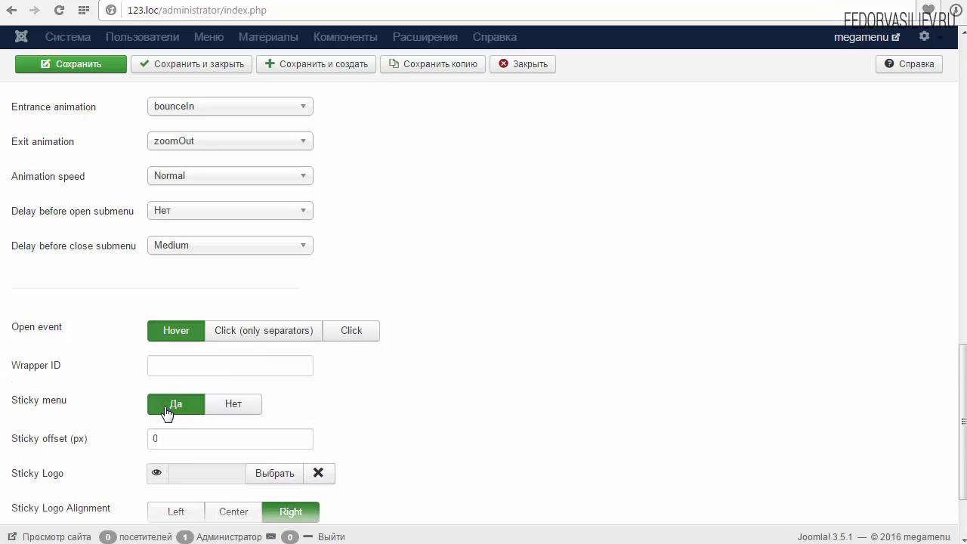
scroll(168, 411, down, 2)
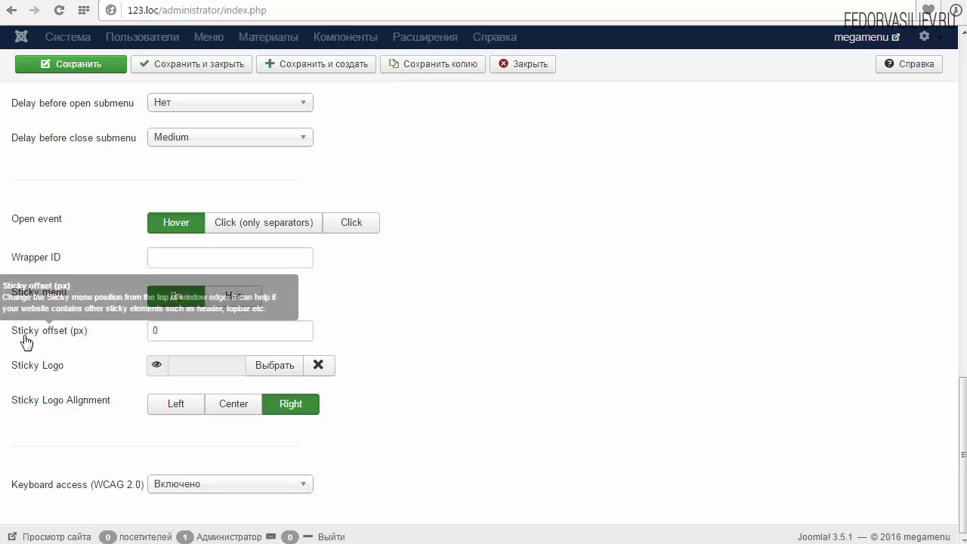
double_click(157, 330)
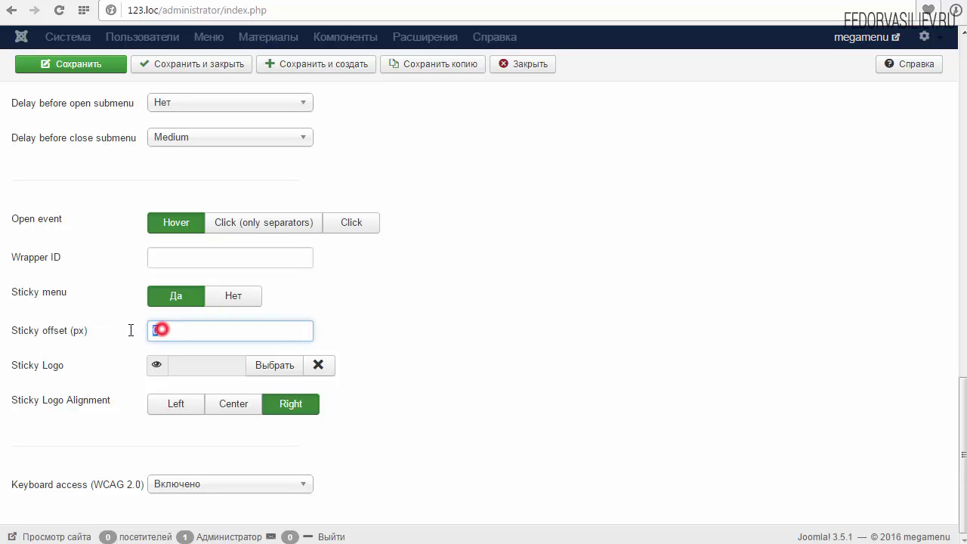
click(169, 331)
mouse_move(43, 371)
mouse_move(20, 409)
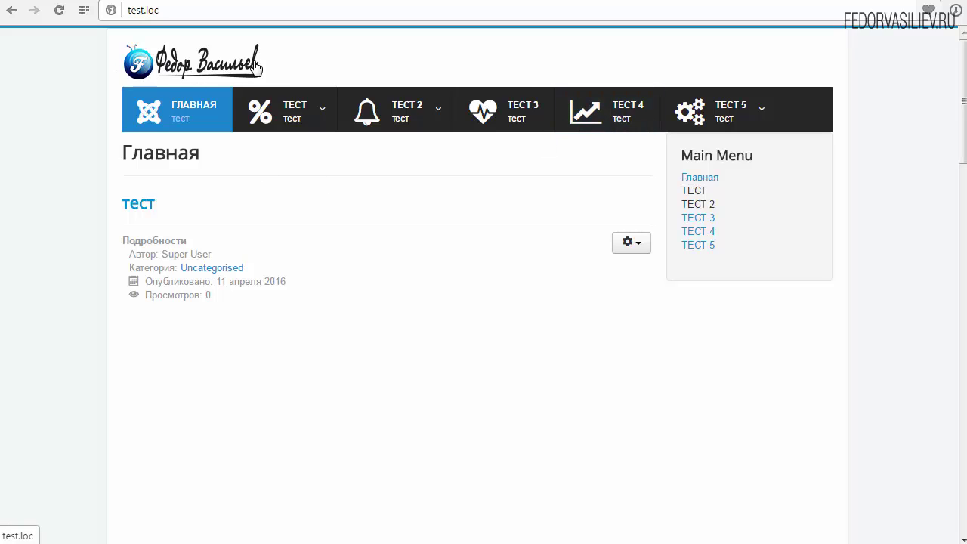
- Examine the logo on the test.loc site and how the sticky menu and its logo appear while the page is scrolled
drag(276, 58, 156, 70)
click(605, 63)
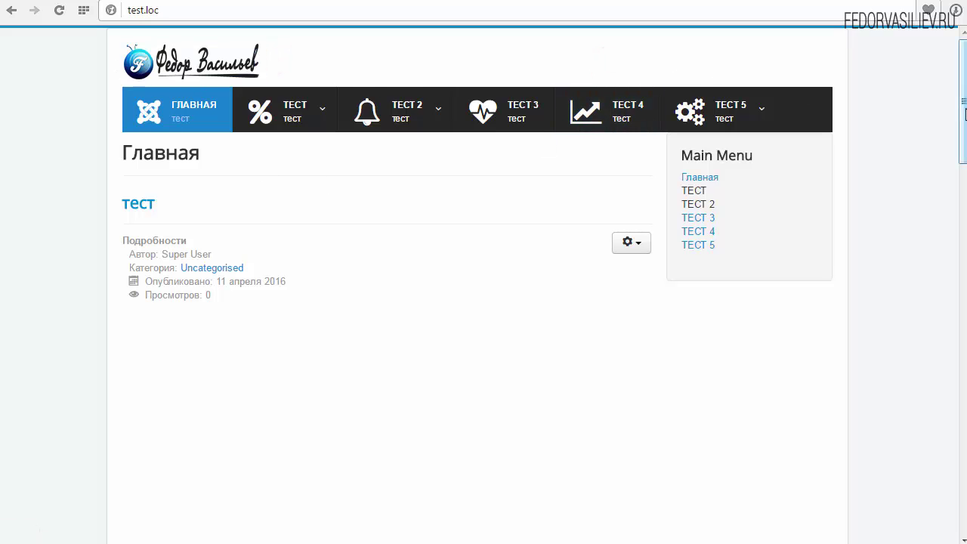
drag(963, 98, 963, 195)
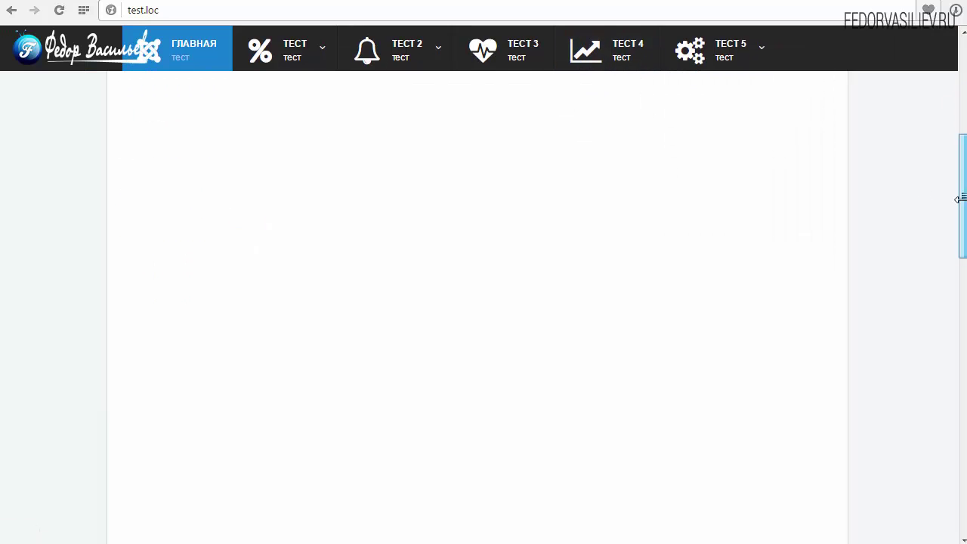
click(63, 67)
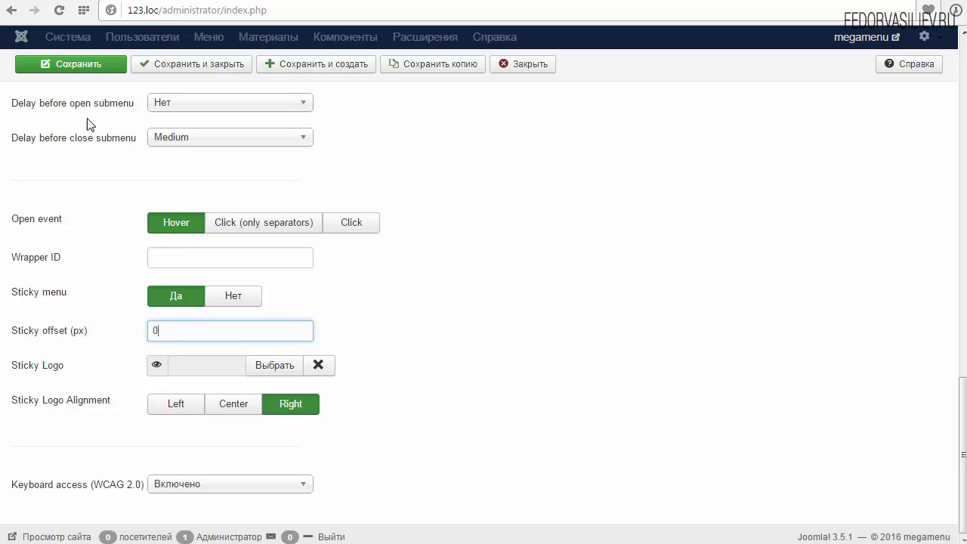
- Save the 123.loc module and test the sticky menu and its ТЕСТ dropdown while scrolling that site's front page
click(98, 64)
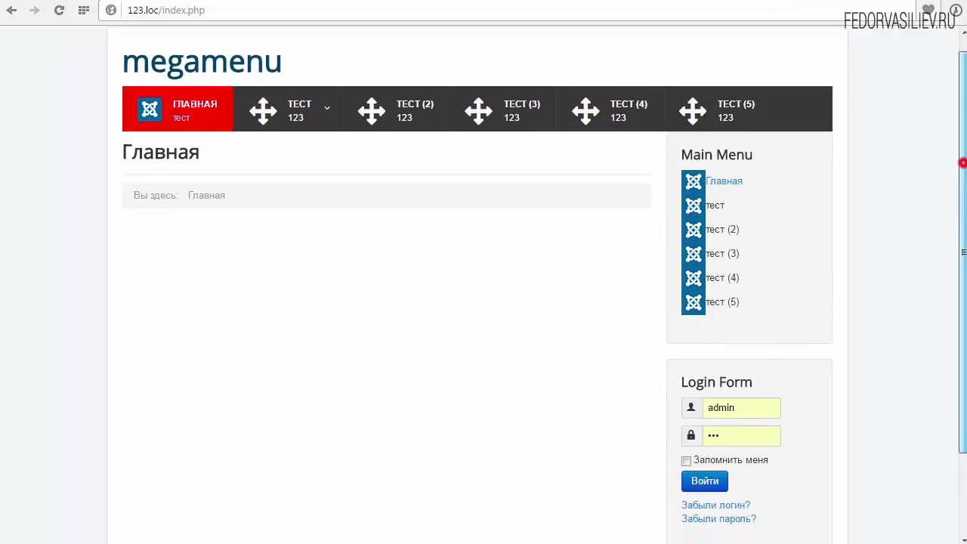
scroll(956, 173, down, 2)
scroll(963, 179, up, 1)
scroll(963, 180, up, 1)
scroll(963, 180, down, 2)
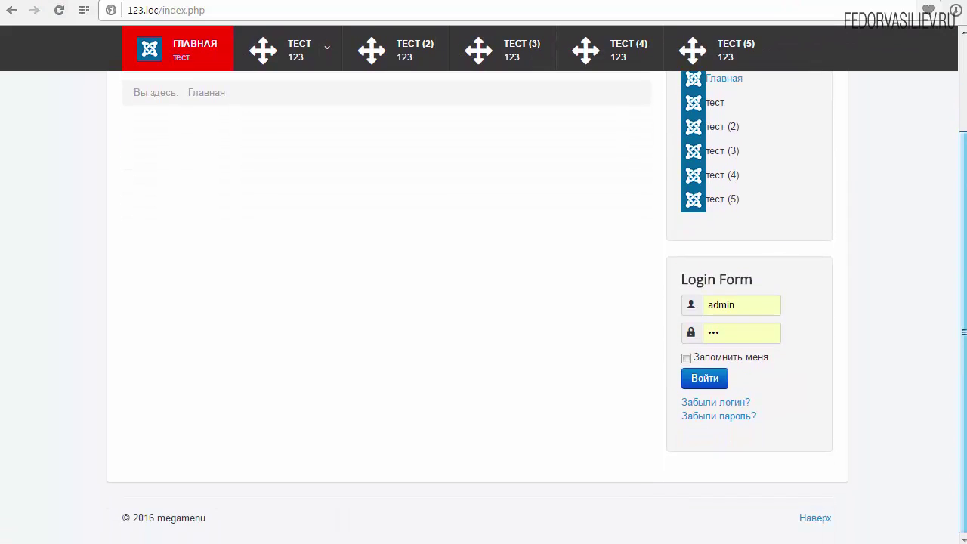
mouse_move(303, 56)
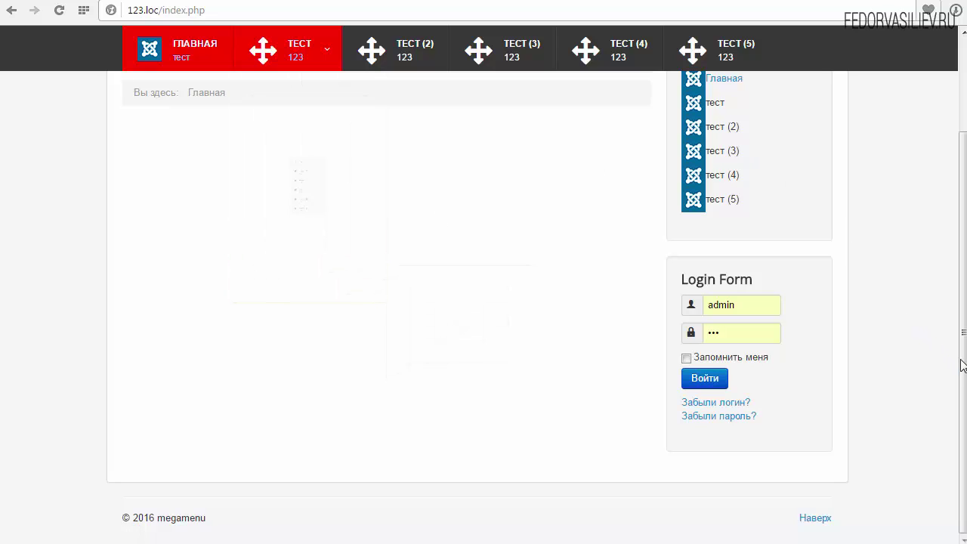
scroll(952, 285, up, 1)
scroll(949, 272, up, 2)
scroll(941, 325, down, 3)
scroll(915, 324, up, 3)
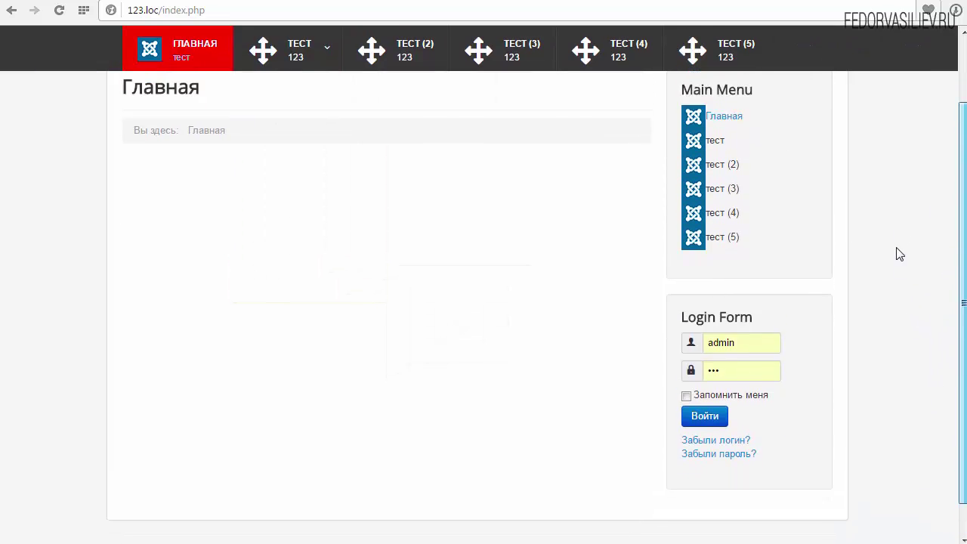
scroll(942, 300, down, 3)
- Set the Sticky offset to 100 px in the 123.loc module settings and save the module
key(ctrl+Tab)
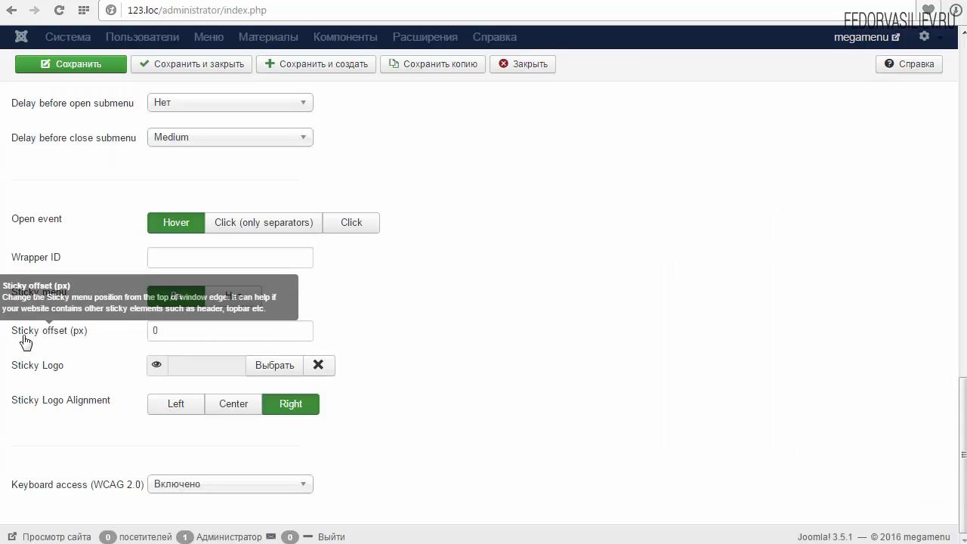
double_click(168, 331)
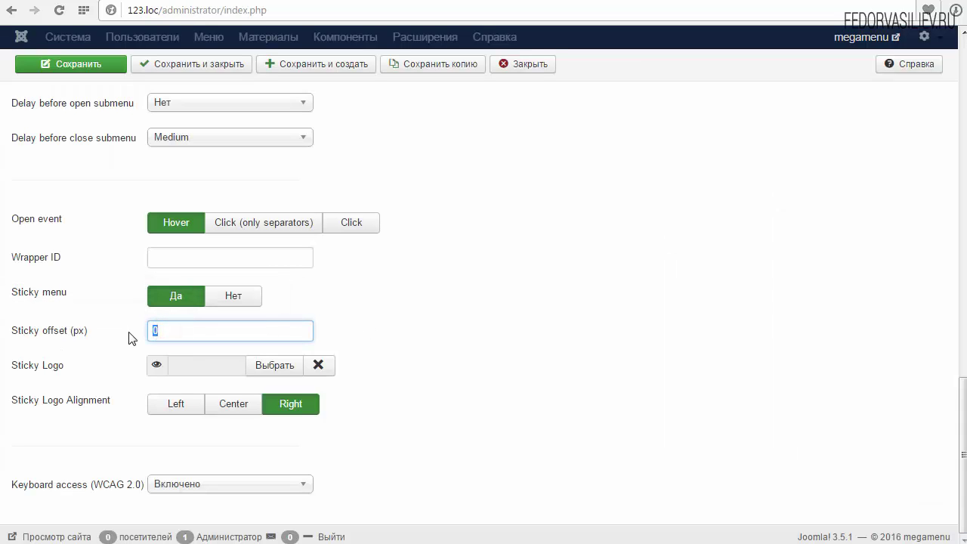
text(100)
click(102, 218)
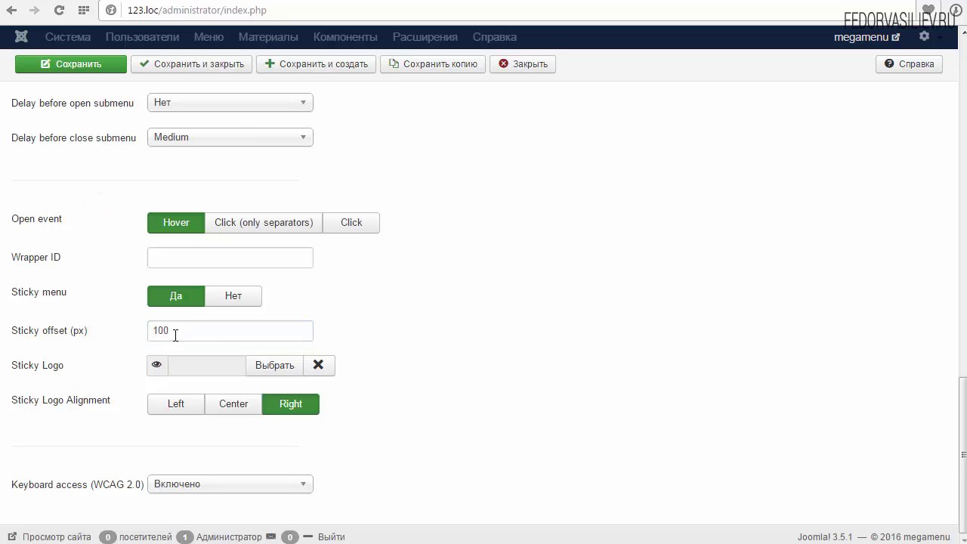
click(102, 75)
- Reload the 123.loc front page and check the sticky menu's position while scrolling down
key(ctrl+Tab)
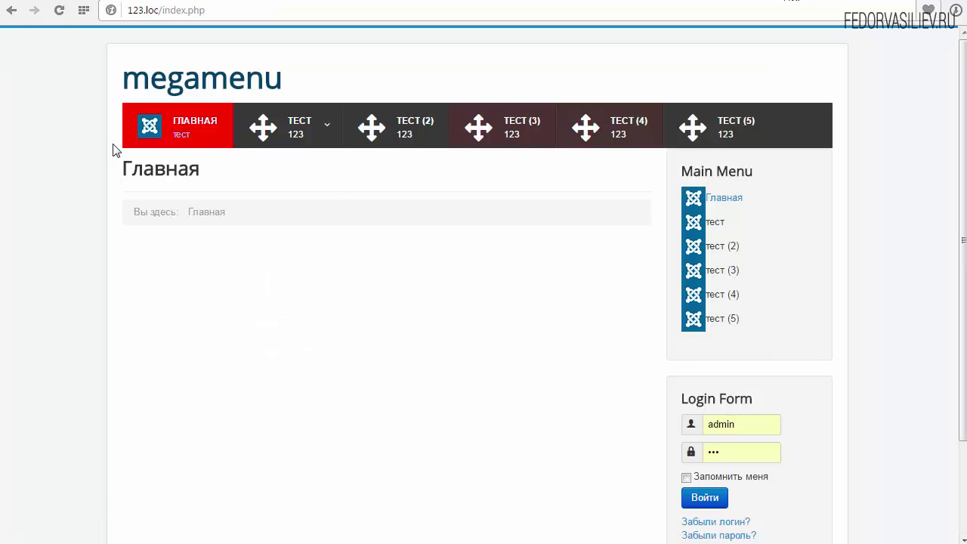
click(59, 10)
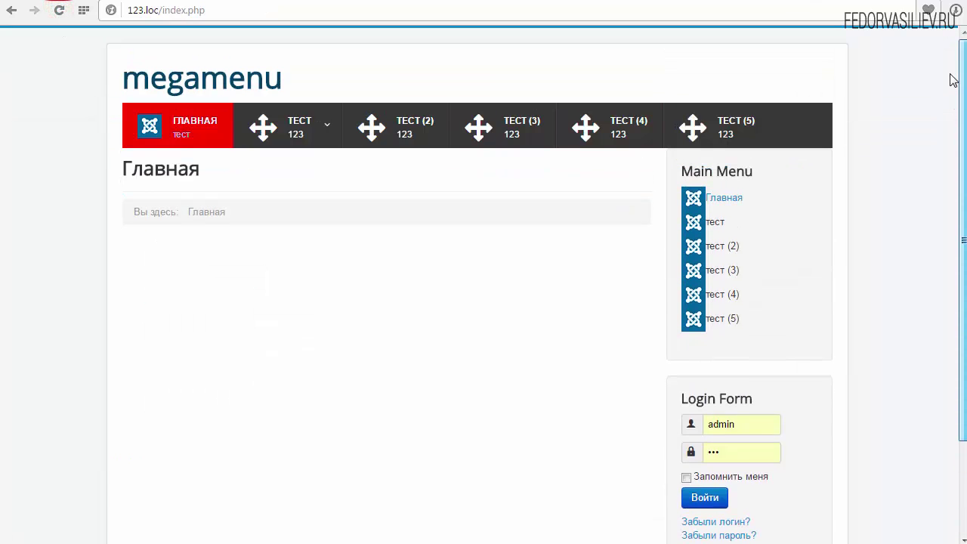
scroll(954, 76, down, 2)
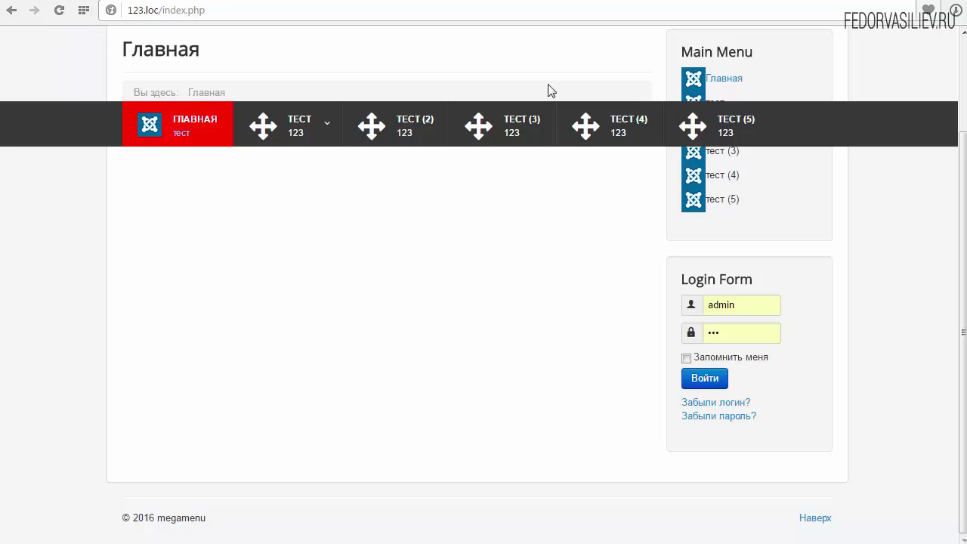
- Return to the 123.loc module settings and clear the Sticky offset value
click(852, 4)
scroll(372, 331, down, 15)
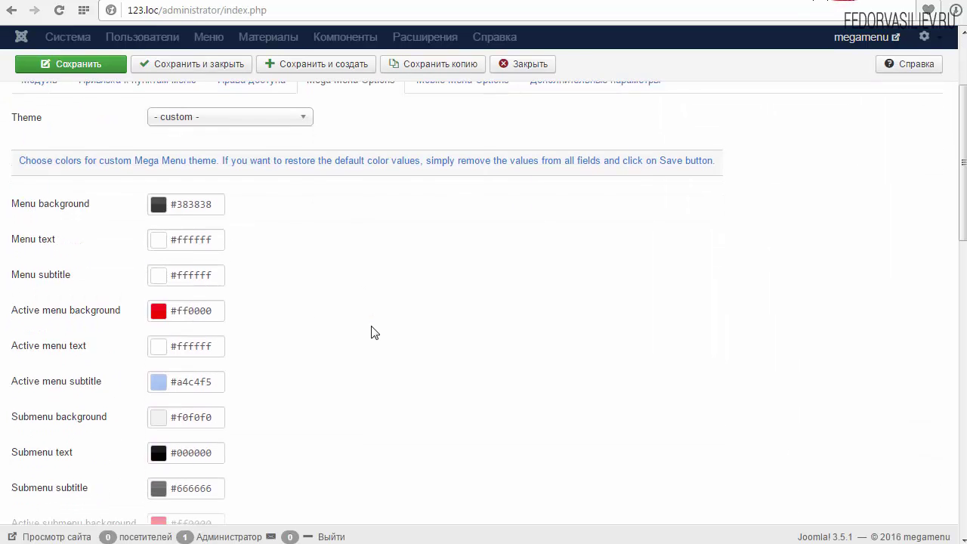
double_click(179, 330)
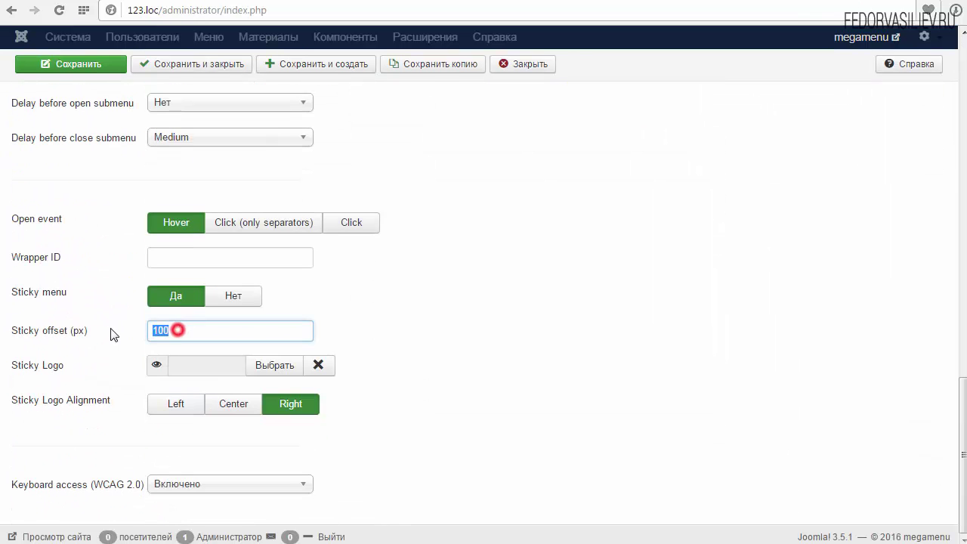
click(459, 325)
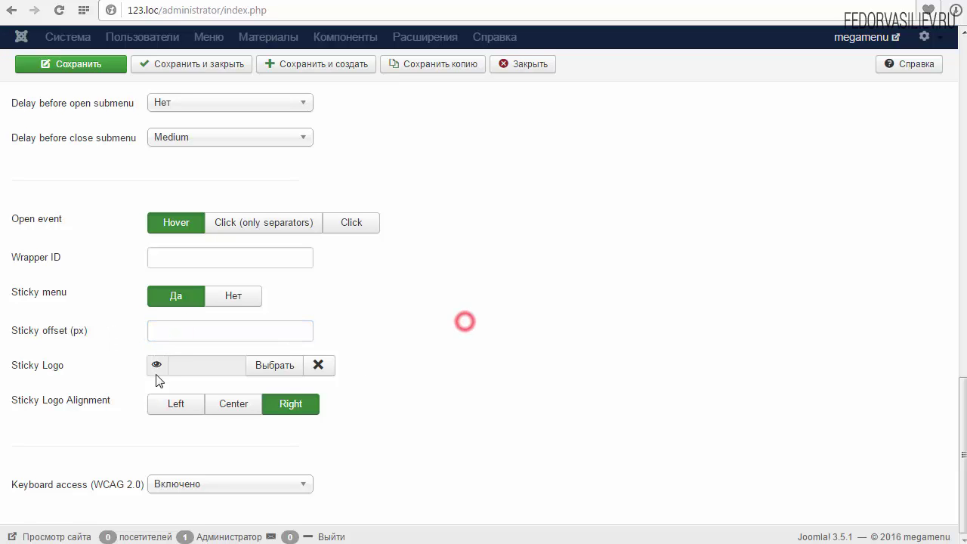
- Upload logo-2015-white.png and logo-2015-2.png to the root image folder while choosing the Sticky Logo image
click(263, 367)
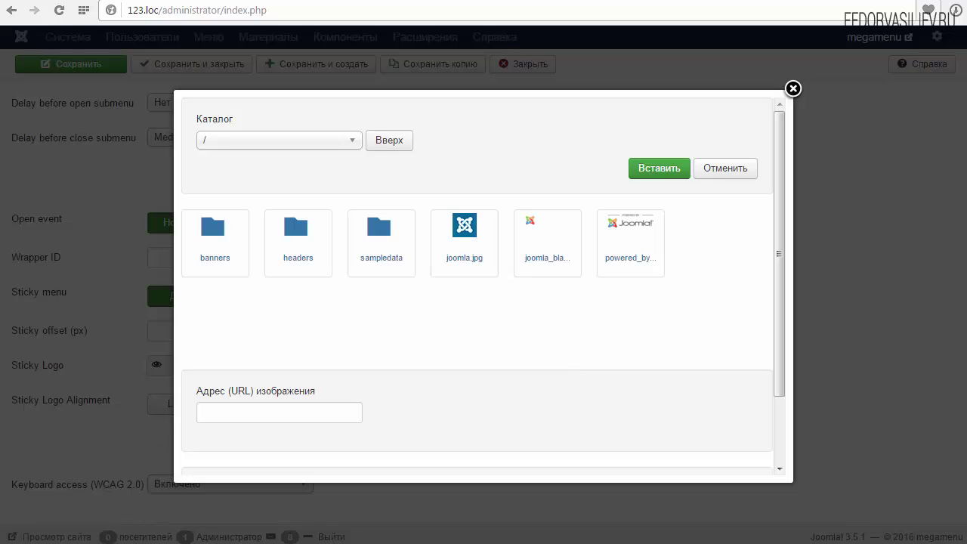
scroll(781, 380, down, 2)
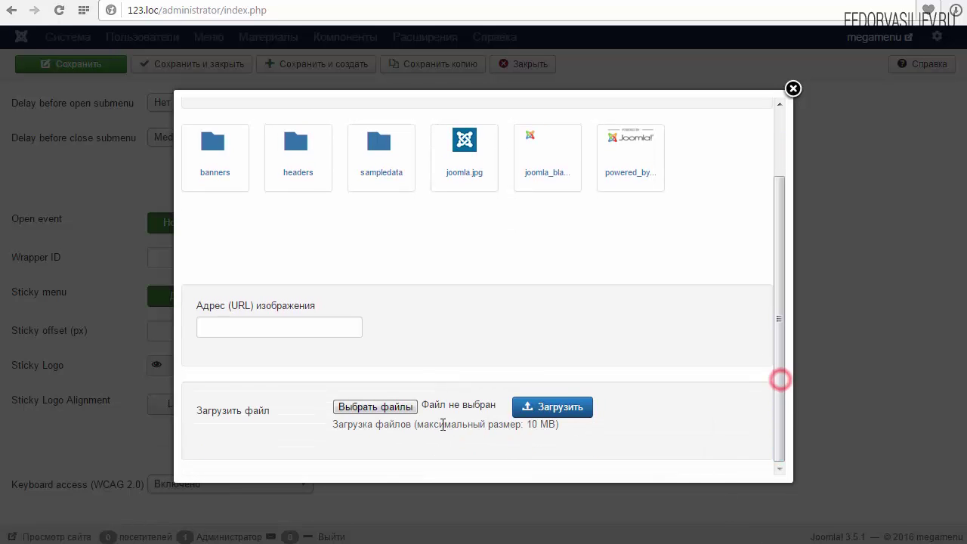
click(375, 408)
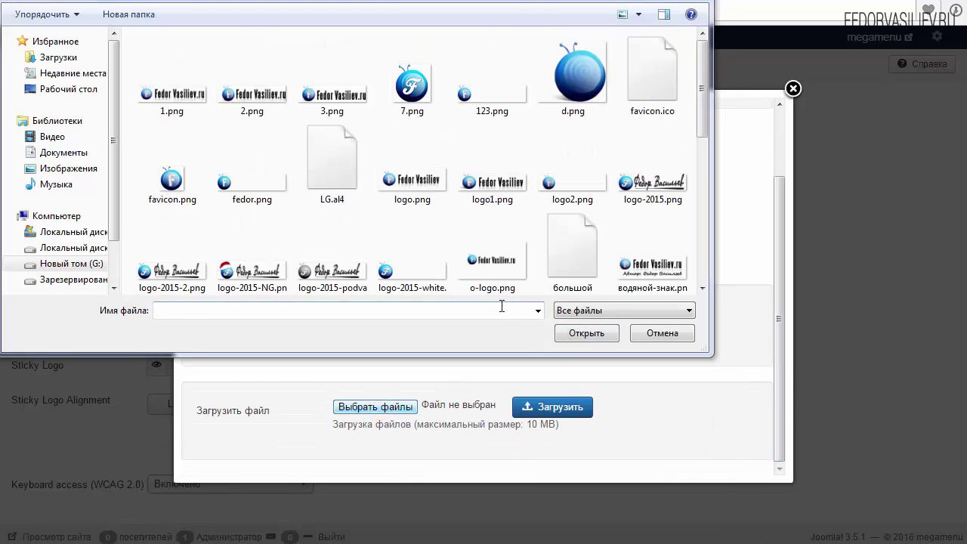
click(399, 282)
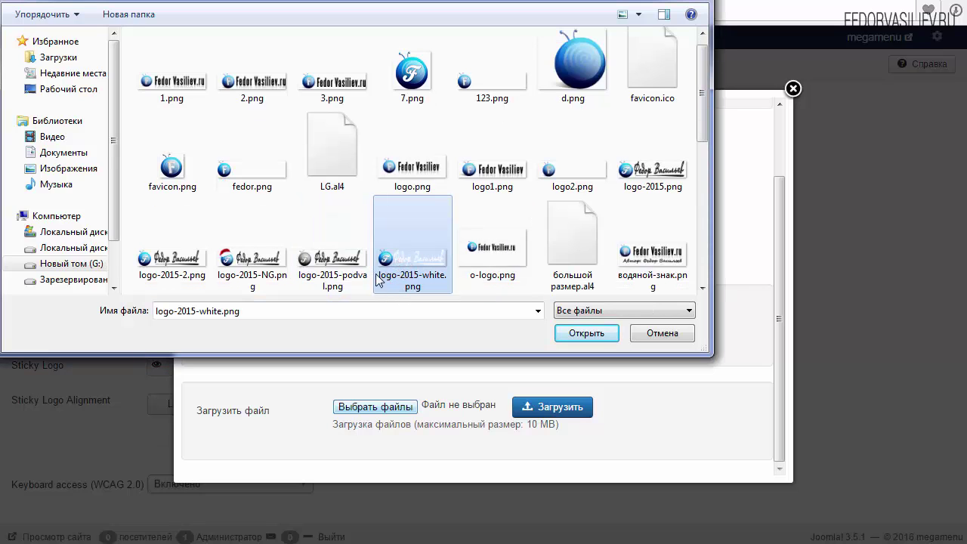
ctrl+click(326, 261)
ctrl+click(327, 261)
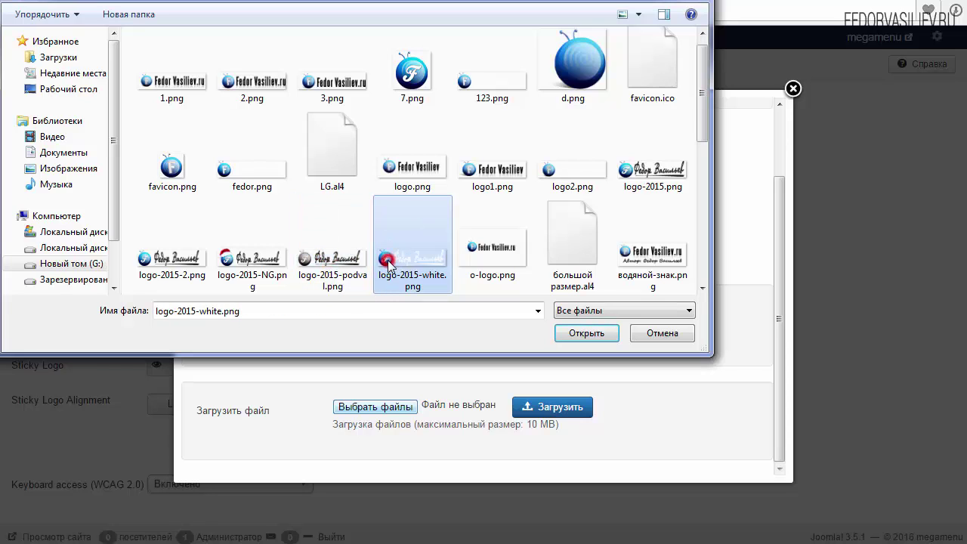
ctrl+click(167, 265)
click(585, 333)
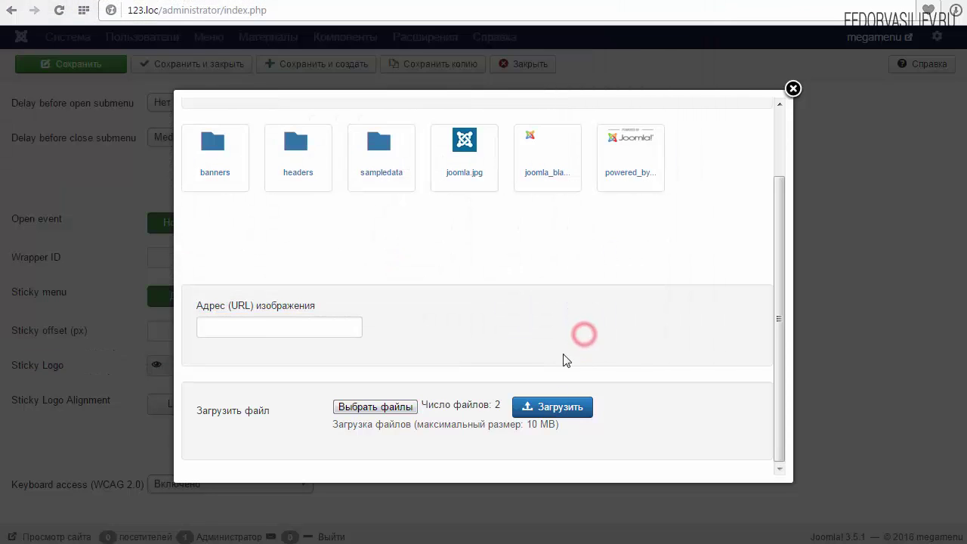
click(557, 408)
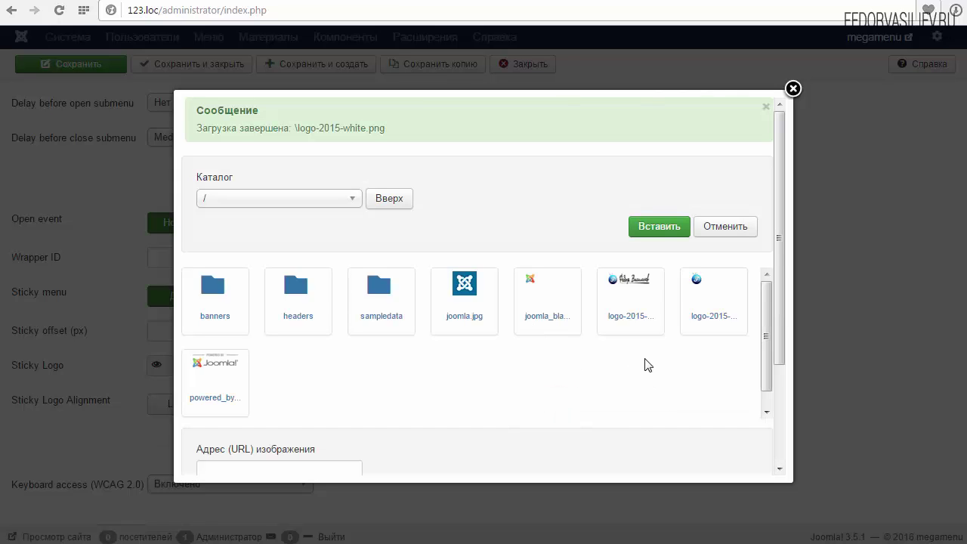
- Insert logo-2015-white.png as the Sticky Logo, set Sticky Logo Alignment to Left and save the module
click(704, 287)
click(654, 230)
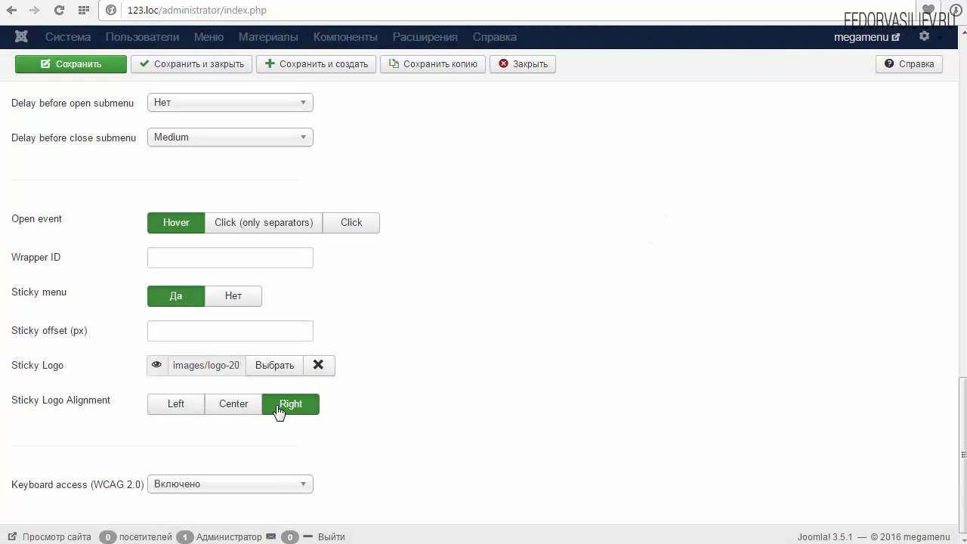
click(173, 411)
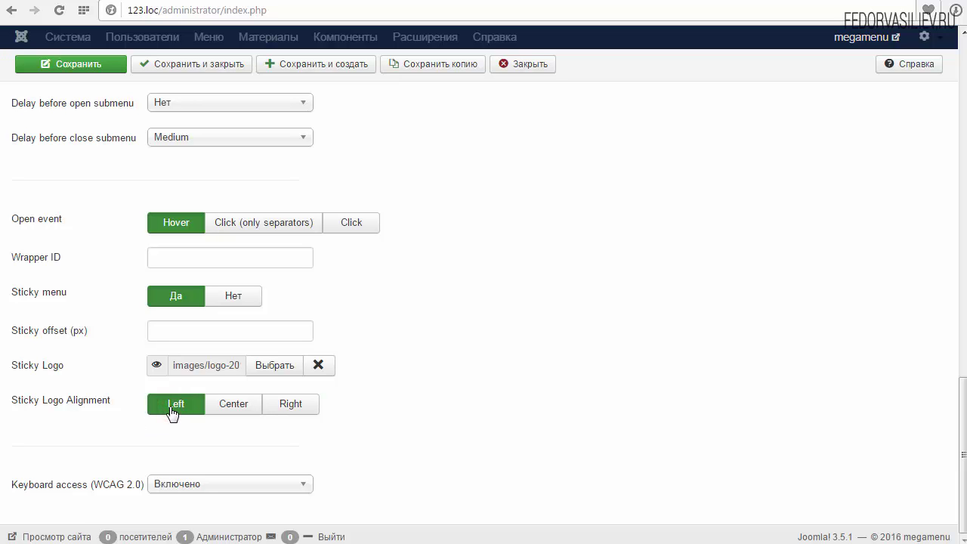
click(91, 64)
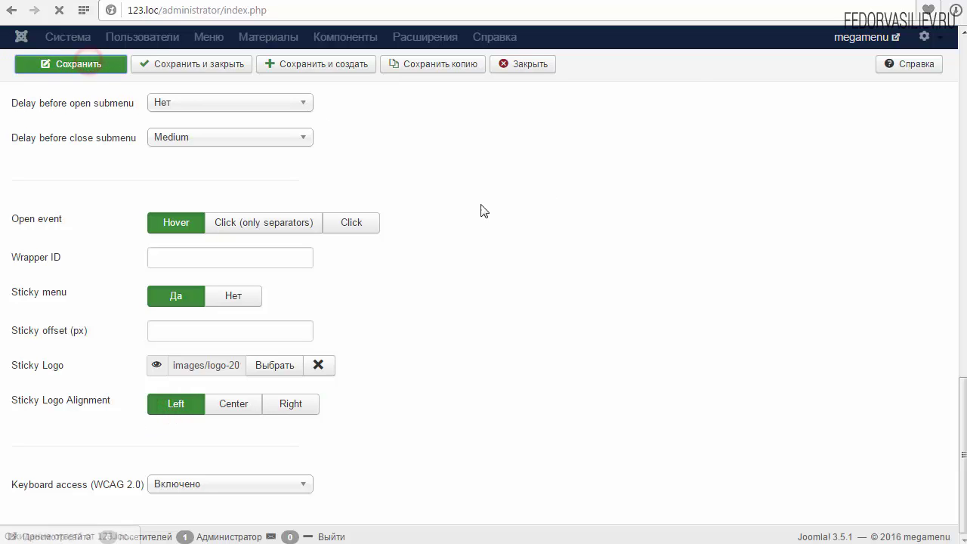
- Reload the 123.loc front page and check the logo's placement in the sticky menu while scrolled down
click(786, 2)
click(59, 11)
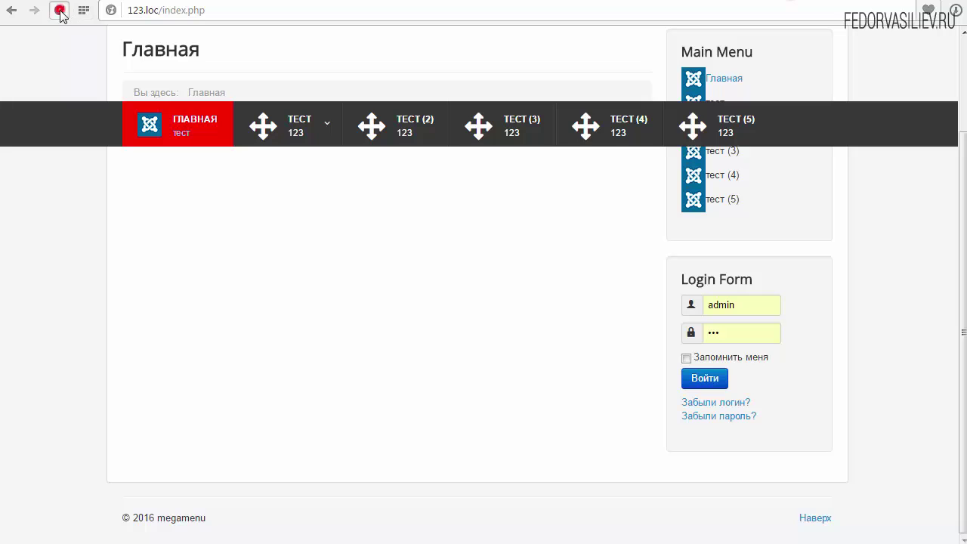
scroll(798, 222, down, 3)
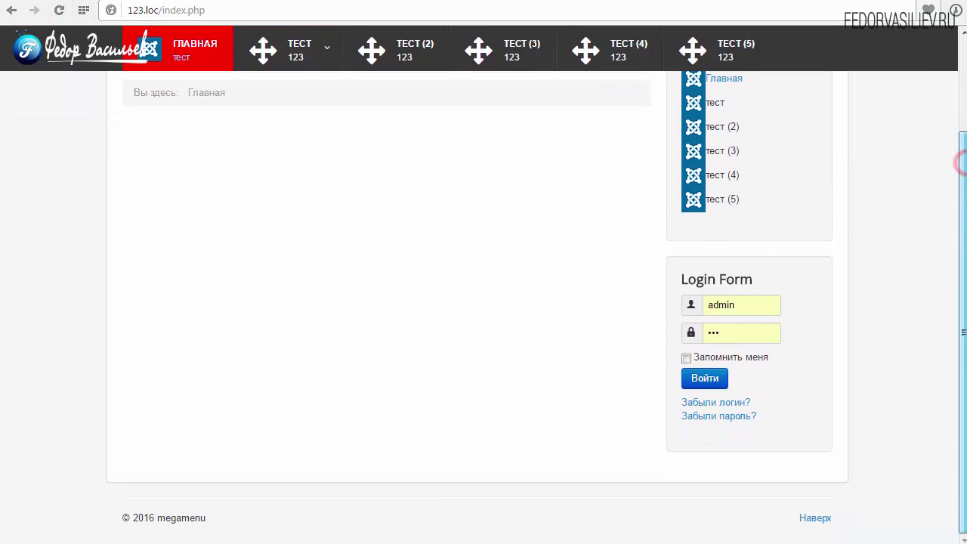
click(67, 65)
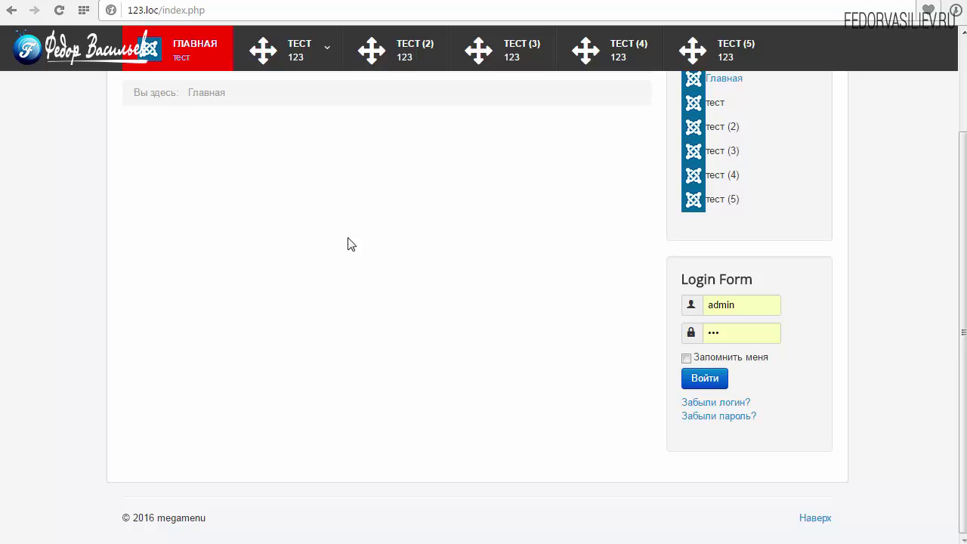
- Compare the megamenu site title in the page header with the sticky menu's logo by repeatedly scrolling the front page
scroll(380, 265, up, 2)
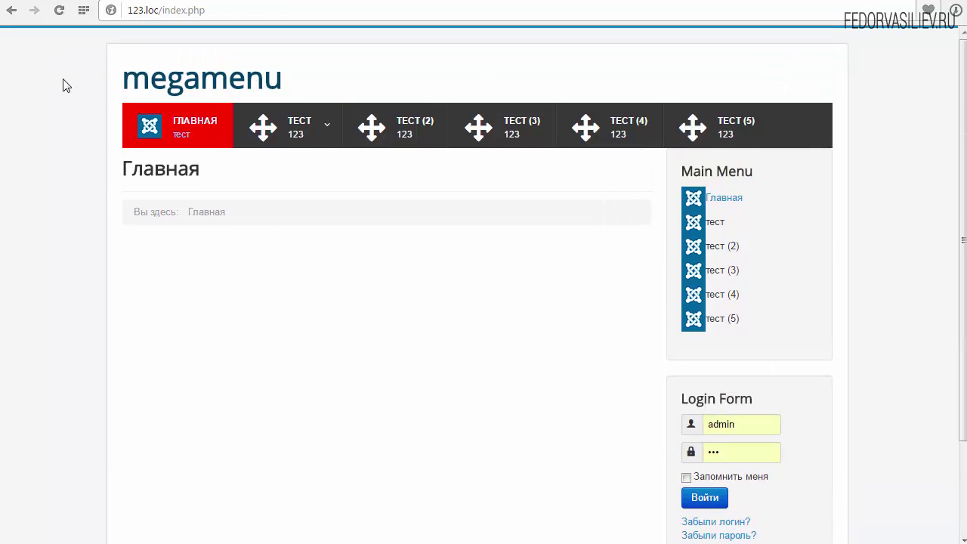
scroll(62, 85, down, 2)
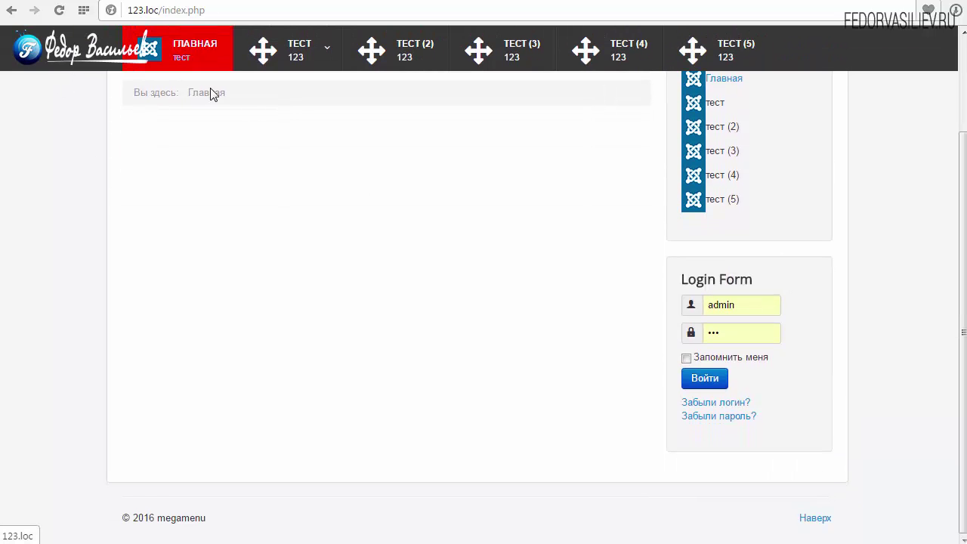
scroll(320, 154, up, 2)
mouse_move(237, 144)
scroll(186, 136, down, 2)
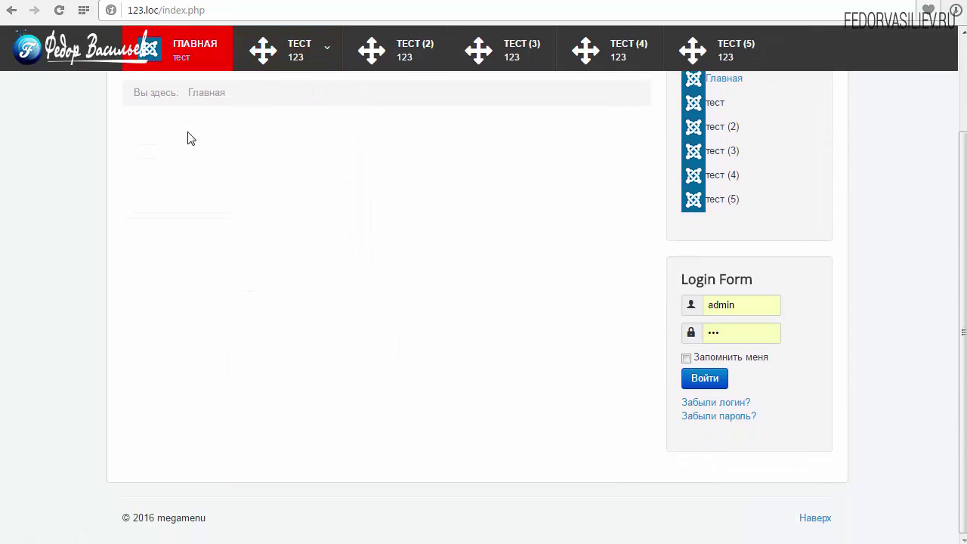
scroll(549, 264, up, 2)
scroll(148, 212, down, 2)
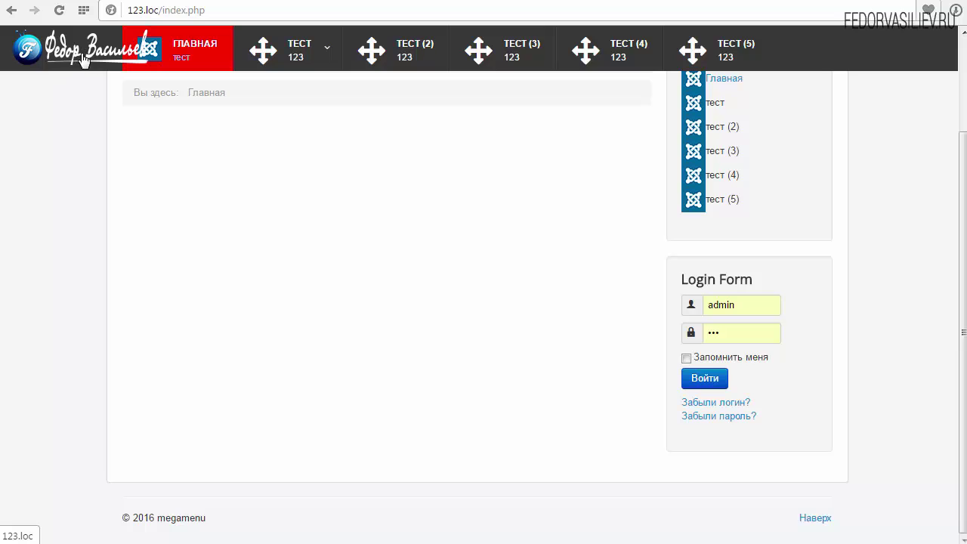
scroll(181, 313, up, 2)
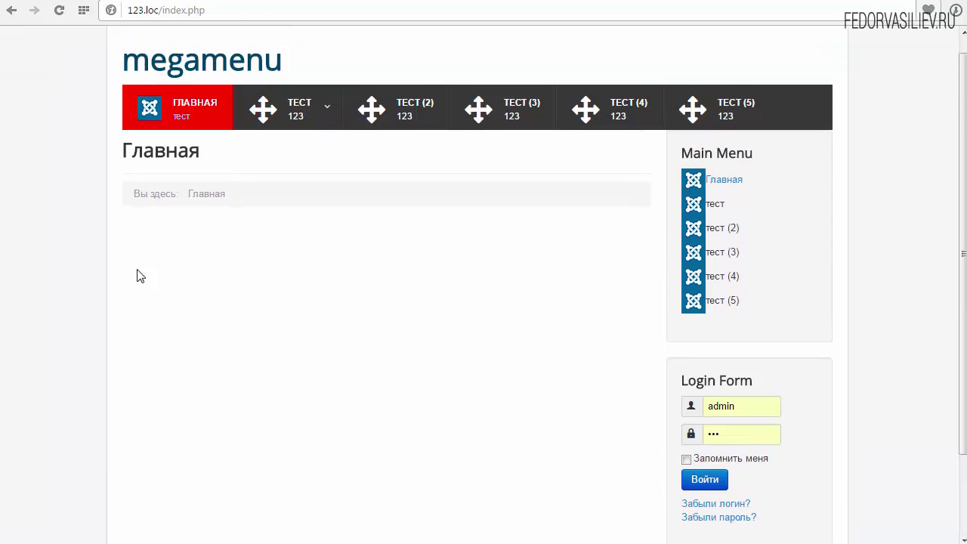
scroll(82, 135, down, 2)
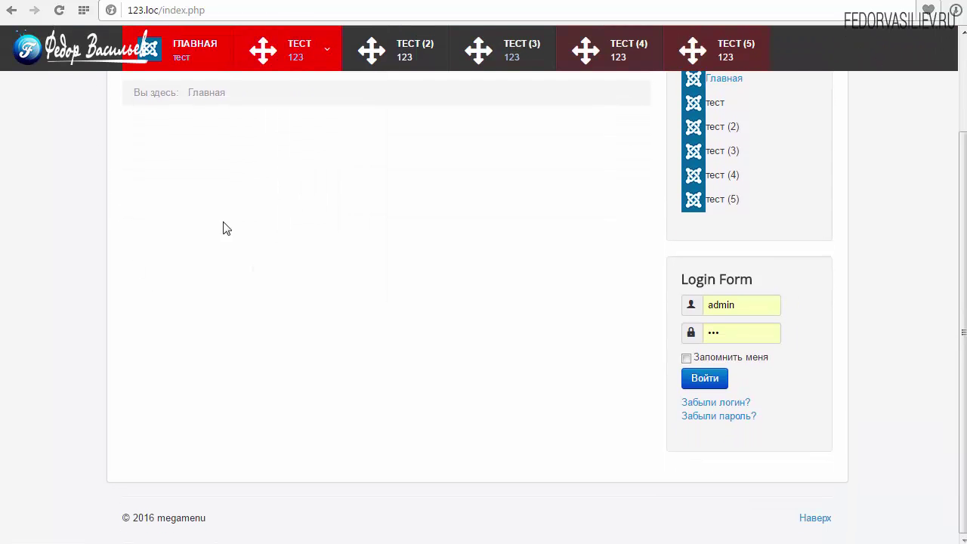
scroll(222, 226, up, 3)
drag(150, 78, 322, 75)
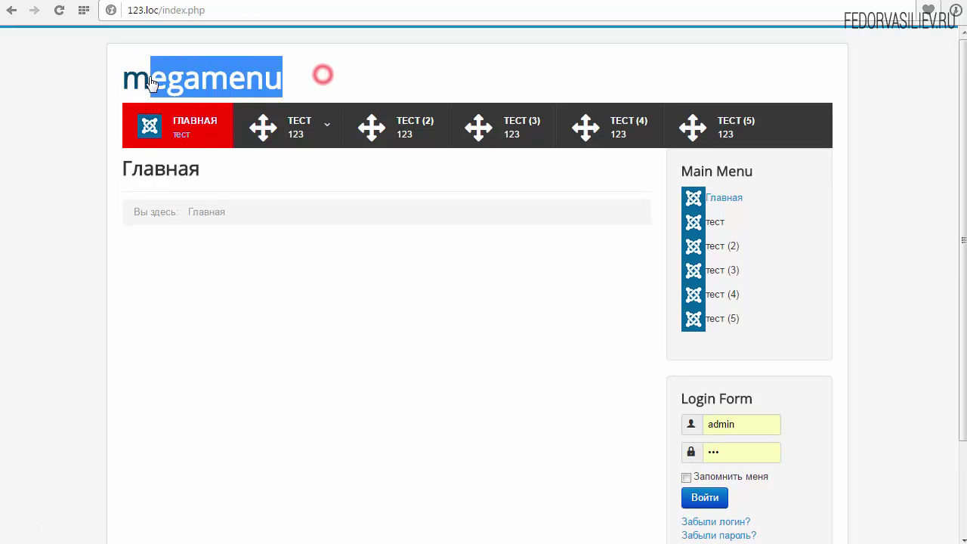
click(322, 79)
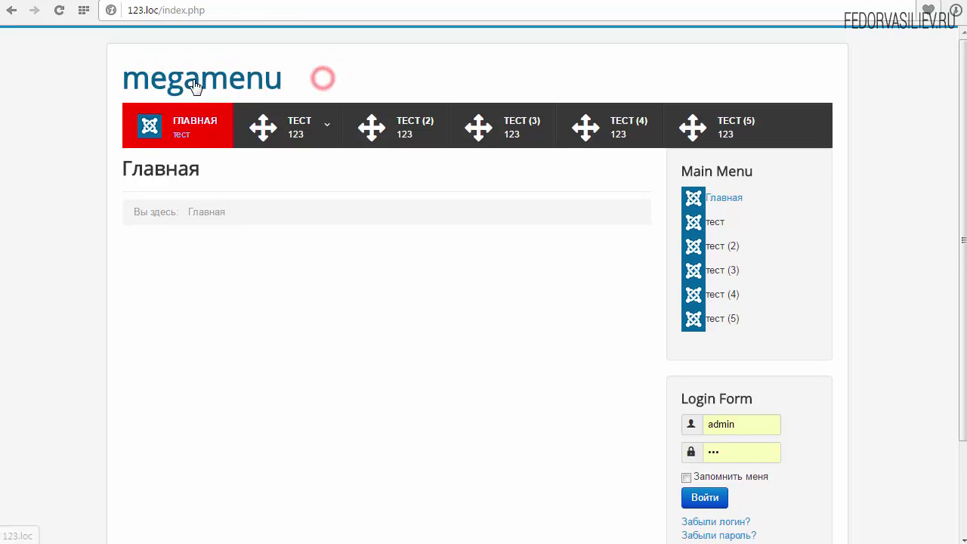
- Close the module settings and open the additional parameters of the protostar - Default template style
key(ctrl+Tab)
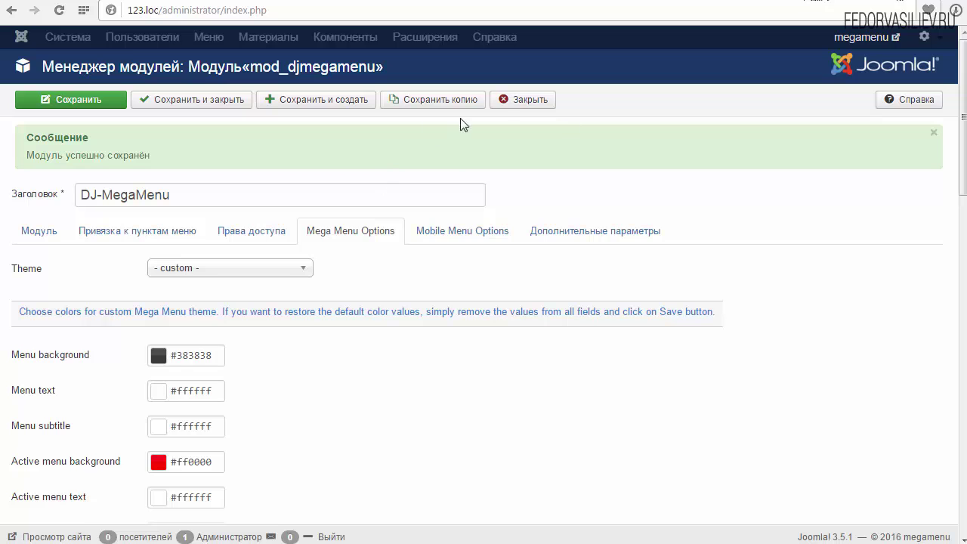
click(507, 99)
click(464, 39)
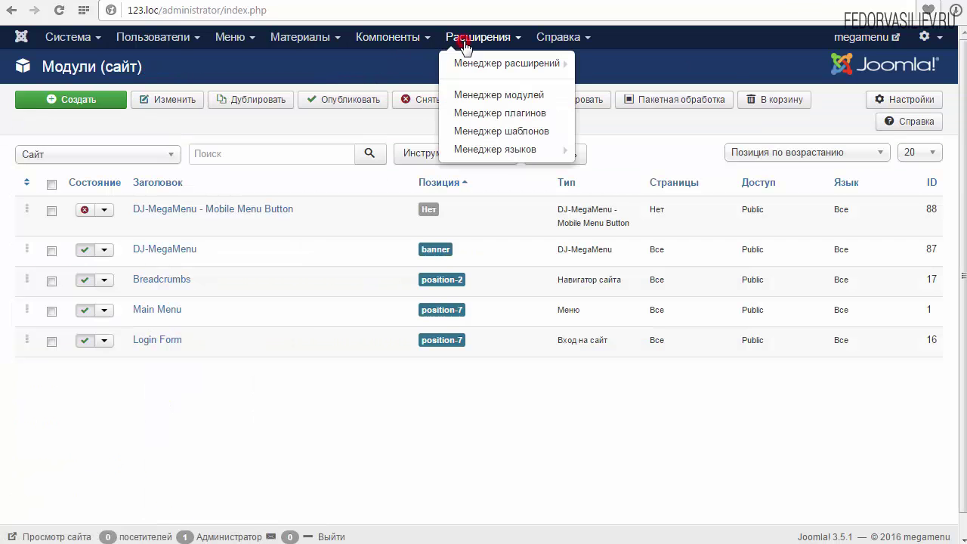
click(501, 131)
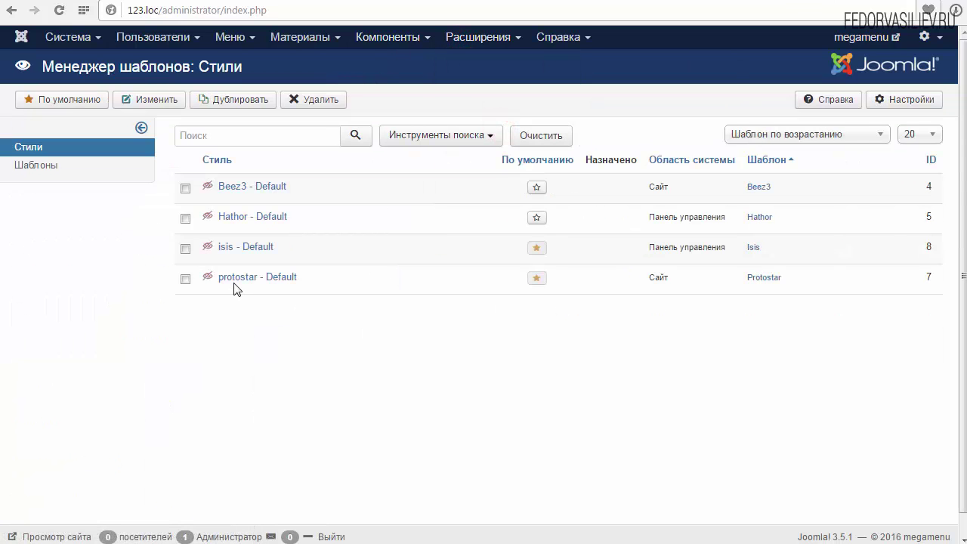
click(231, 277)
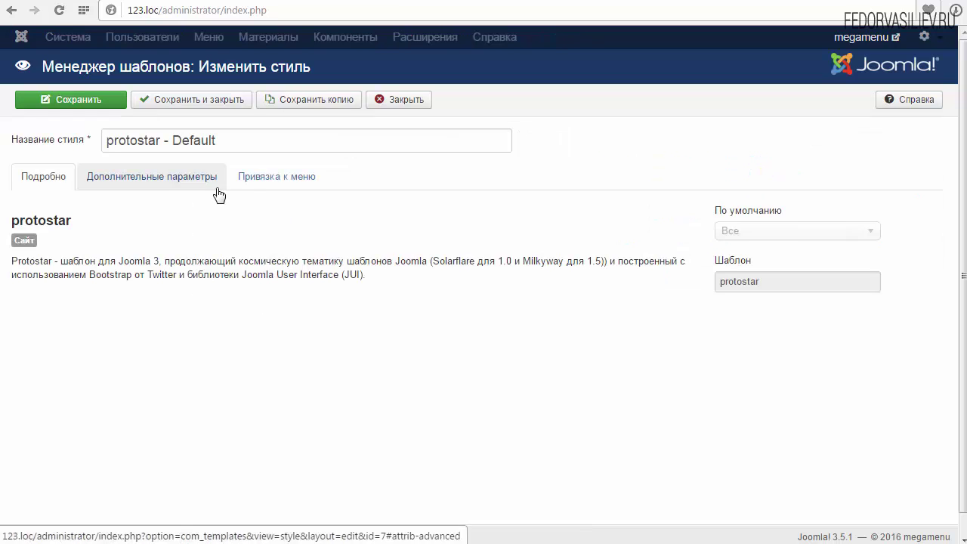
click(170, 179)
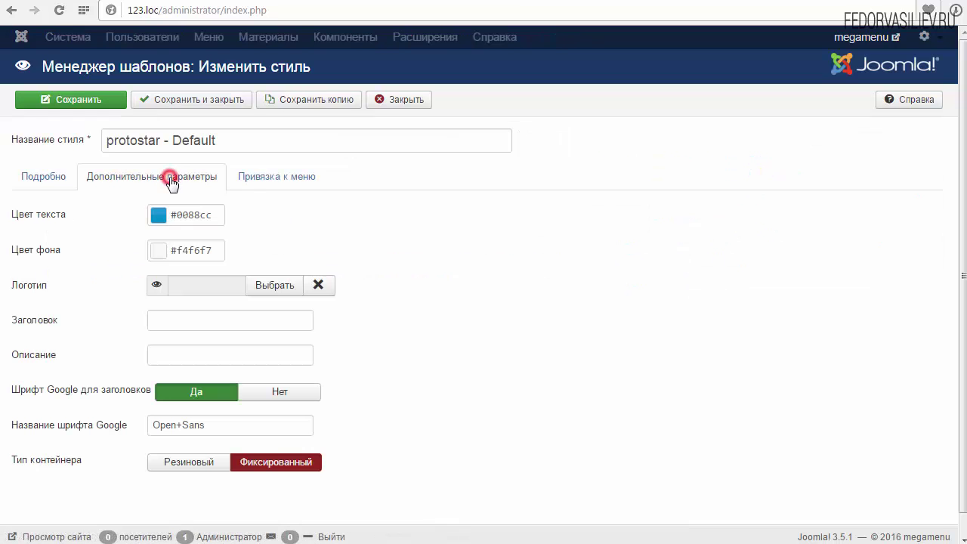
- Set the template style's logo to logo-2015-2.png, then save and close the style
click(275, 288)
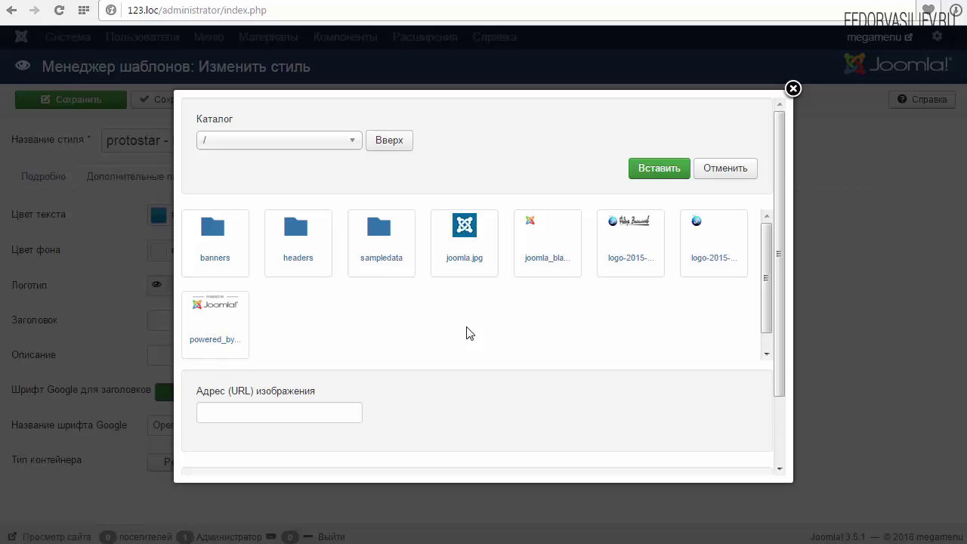
click(628, 220)
click(651, 171)
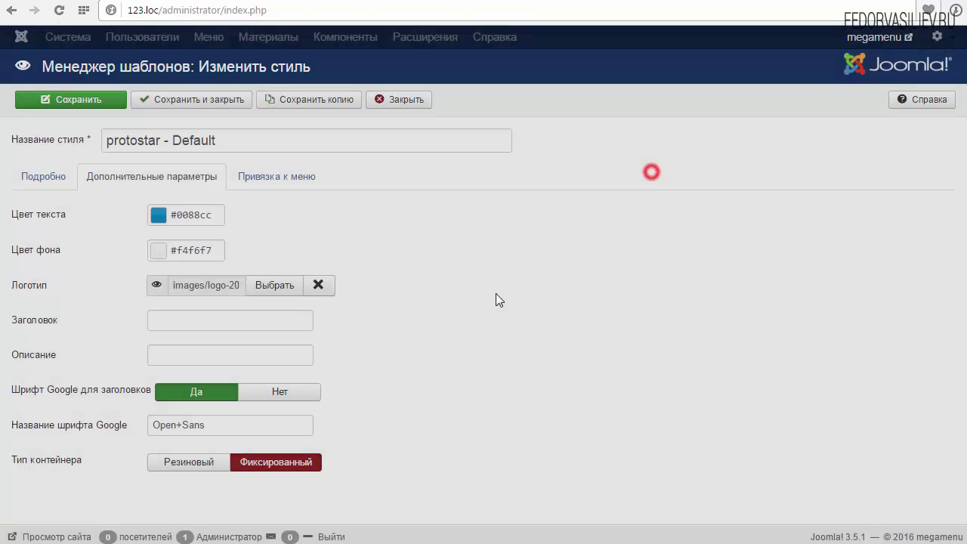
click(155, 99)
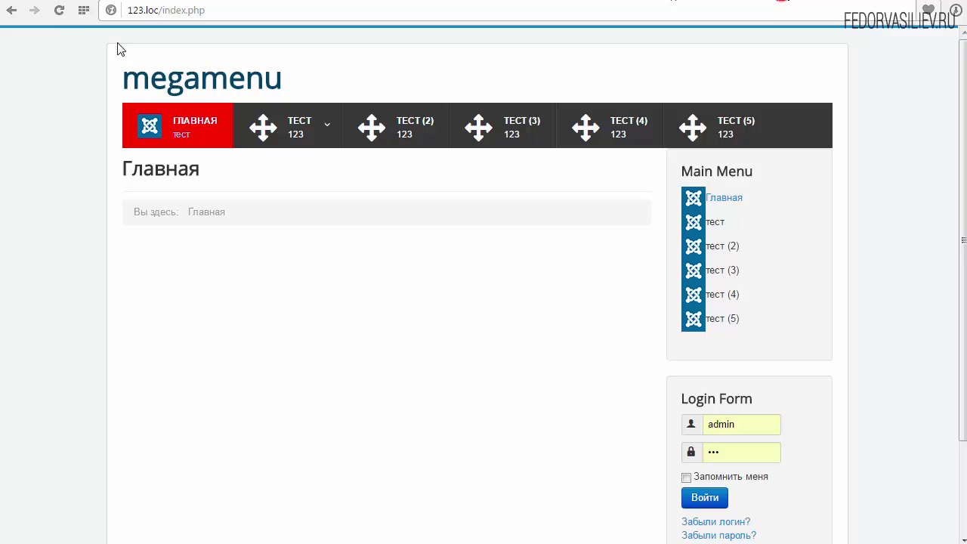
- Reload the 123.loc front page and check the header logo above the menu while scrolling
click(56, 11)
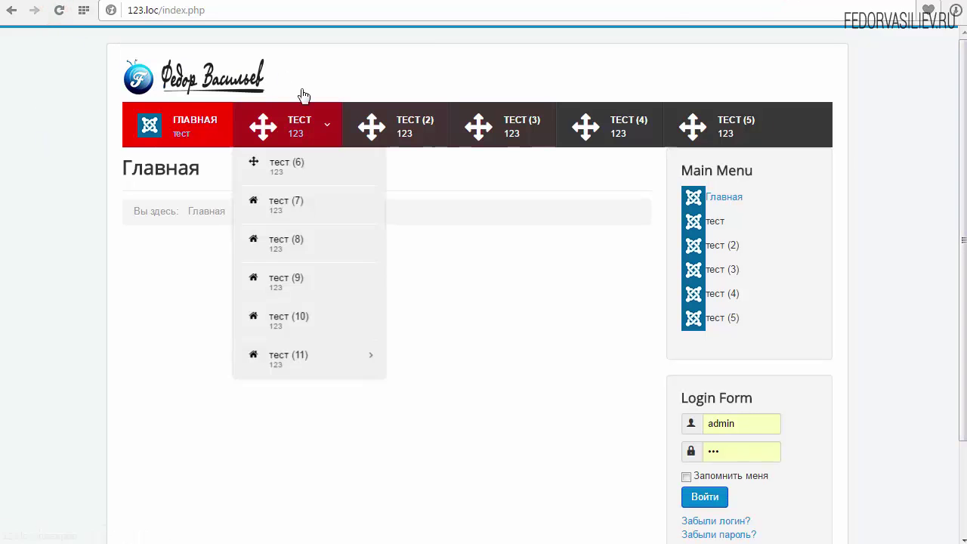
scroll(962, 148, down, 2)
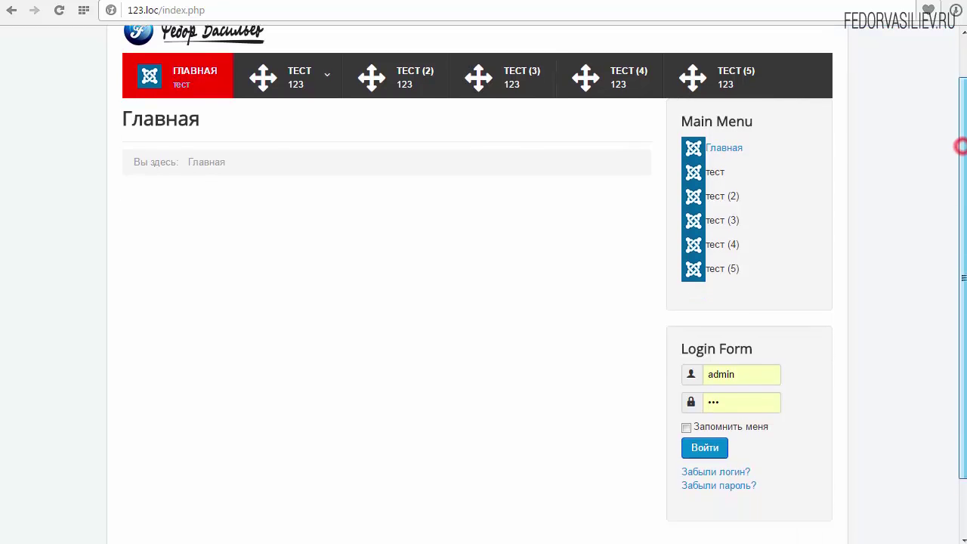
scroll(371, 215, up, 1)
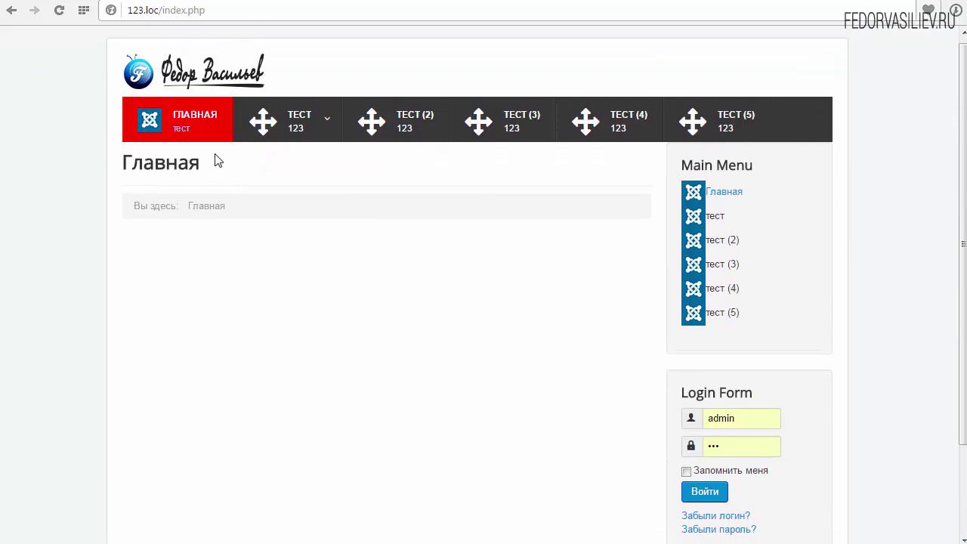
- Compare the header logo with the sticky menu's logo on the 123.loc front page
scroll(204, 189, down, 1)
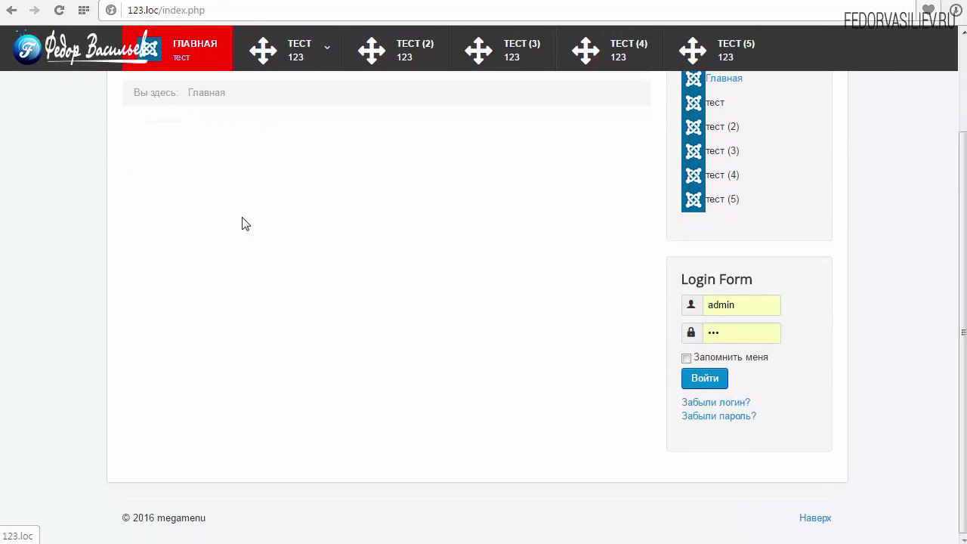
scroll(242, 227, up, 1)
scroll(235, 273, down, 1)
scroll(231, 272, up, 1)
- Return to the module settings and check which options Keyboard access (WCAG 2.0) offers
key(ctrl+Tab)
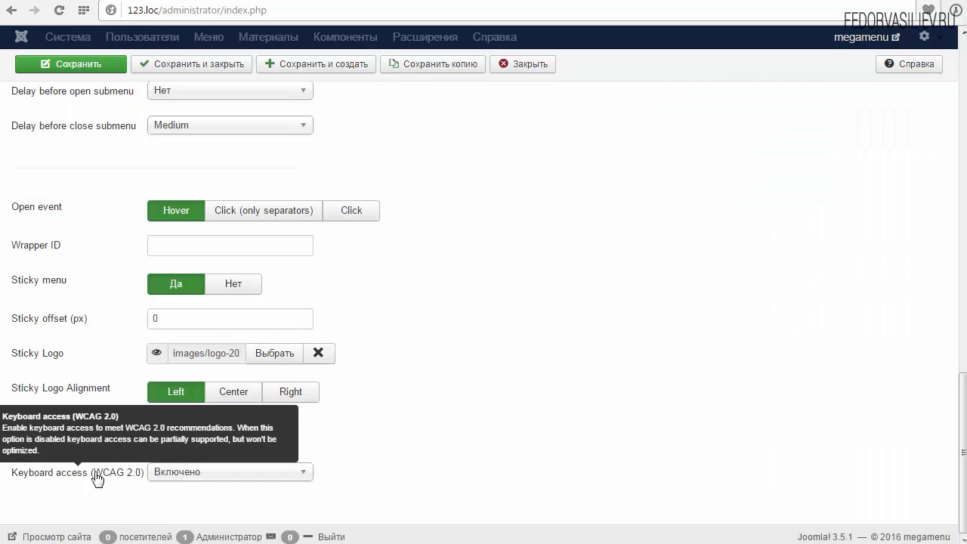
click(162, 479)
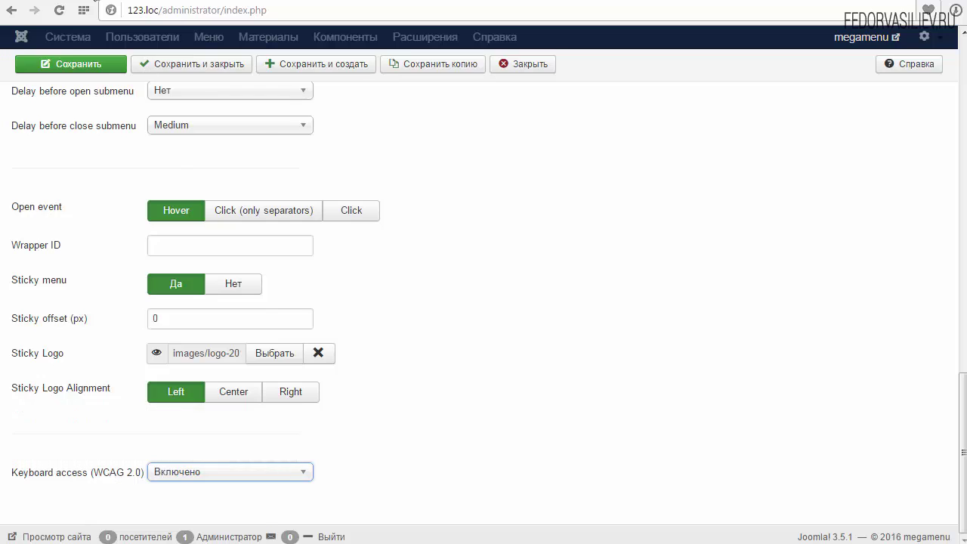
key(ctrl+Tab)
click(174, 470)
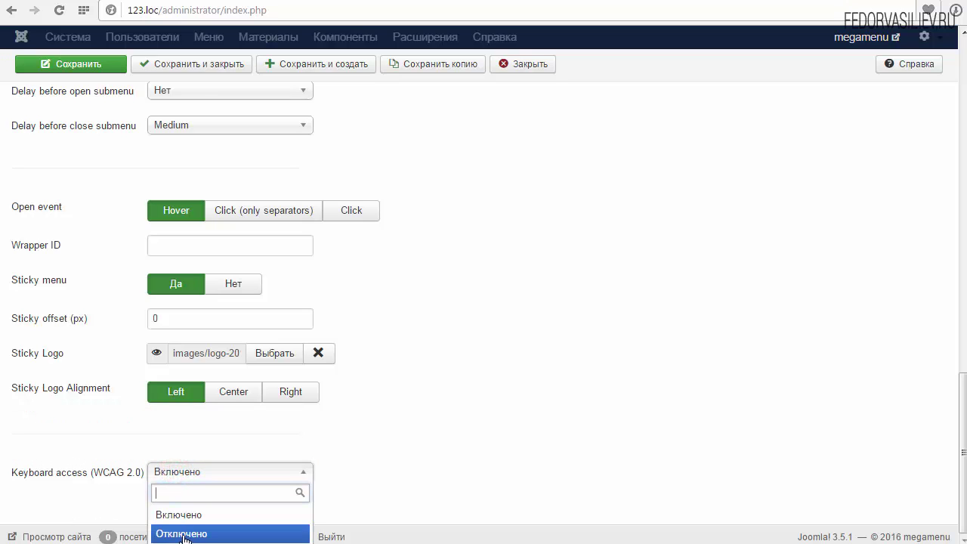
click(400, 492)
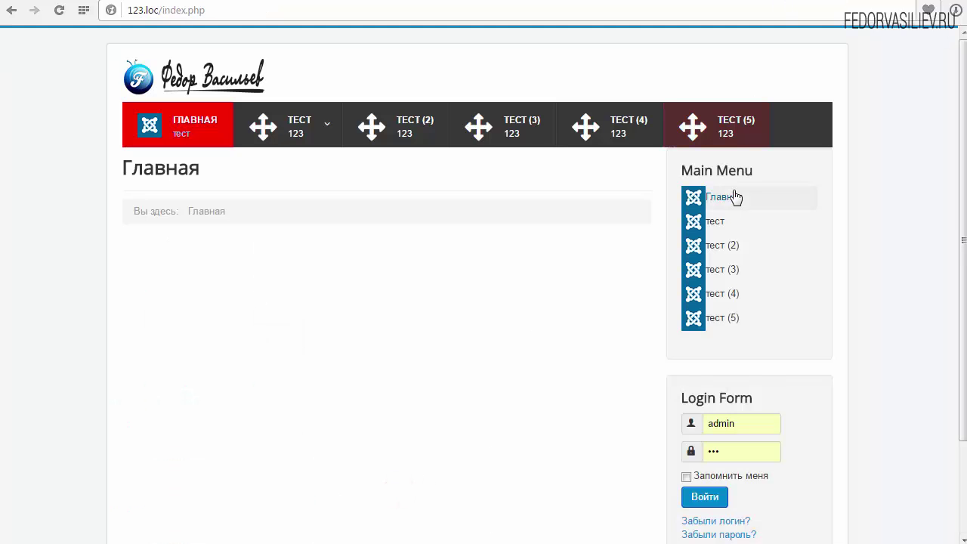
- Check how the menu behaves on the 123.loc front page when the page moves down and back up
scroll(730, 194, down, 1)
scroll(735, 197, down, 2)
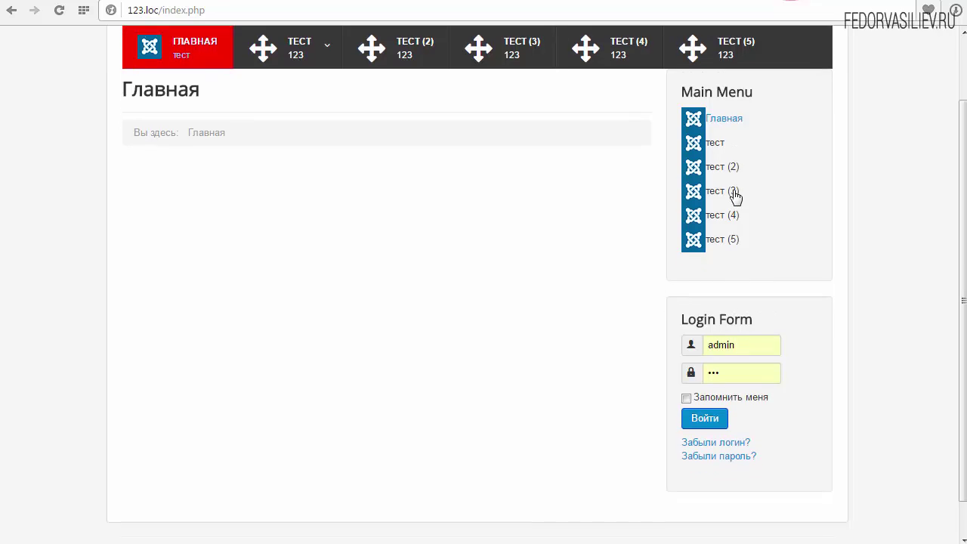
scroll(735, 196, up, 2)
scroll(735, 196, up, 1)
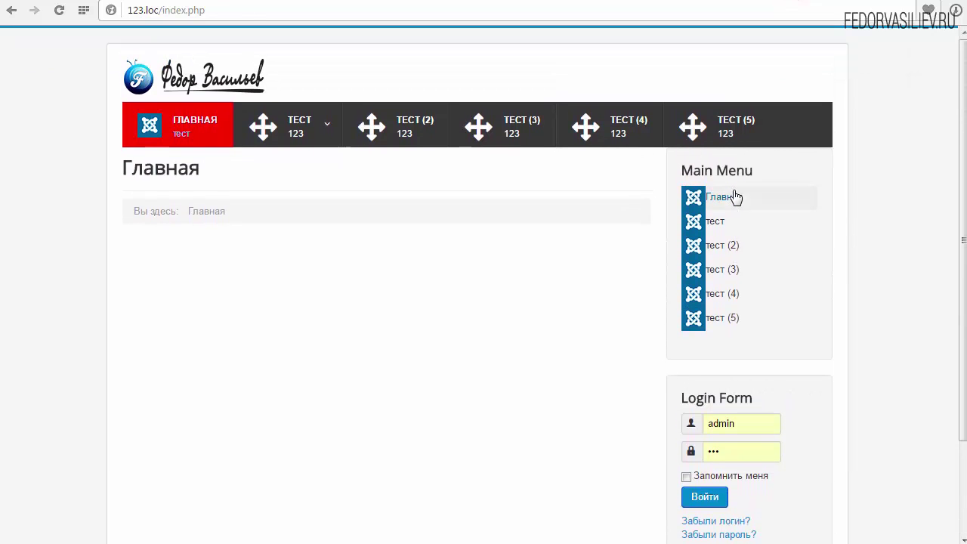
scroll(735, 197, down, 2)
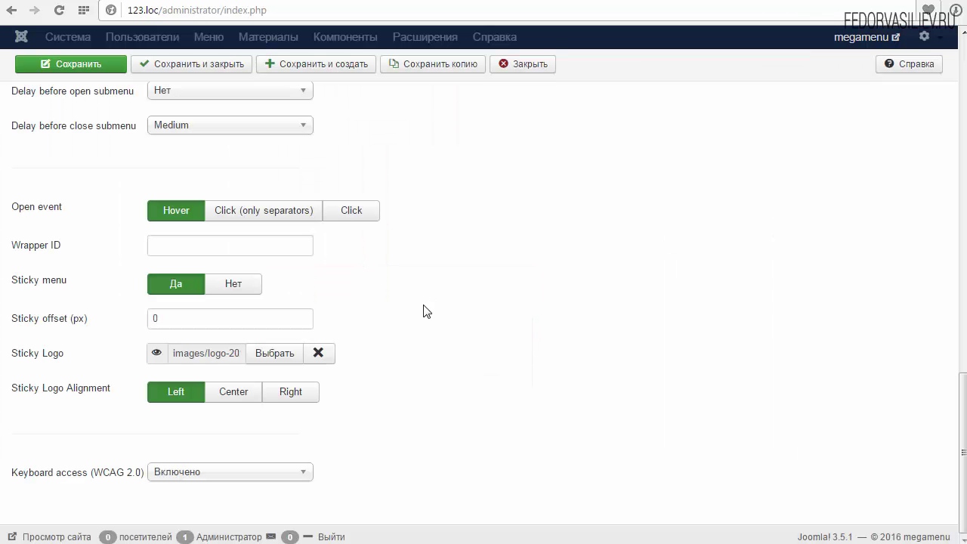
- Review the Keyboard access (WCAG 2.0) choices in the module settings again and look over the megamenu on the test.loc site
click(196, 473)
click(195, 472)
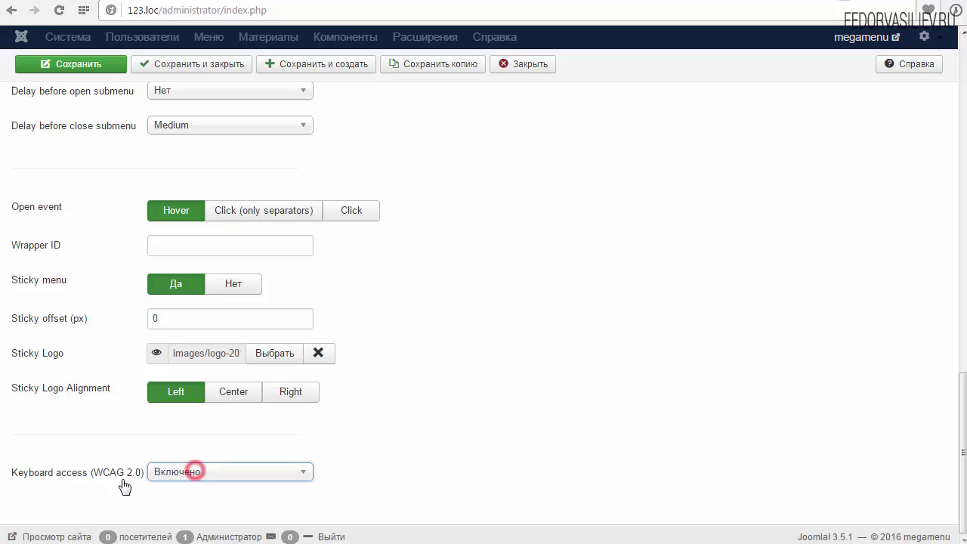
click(202, 473)
click(201, 471)
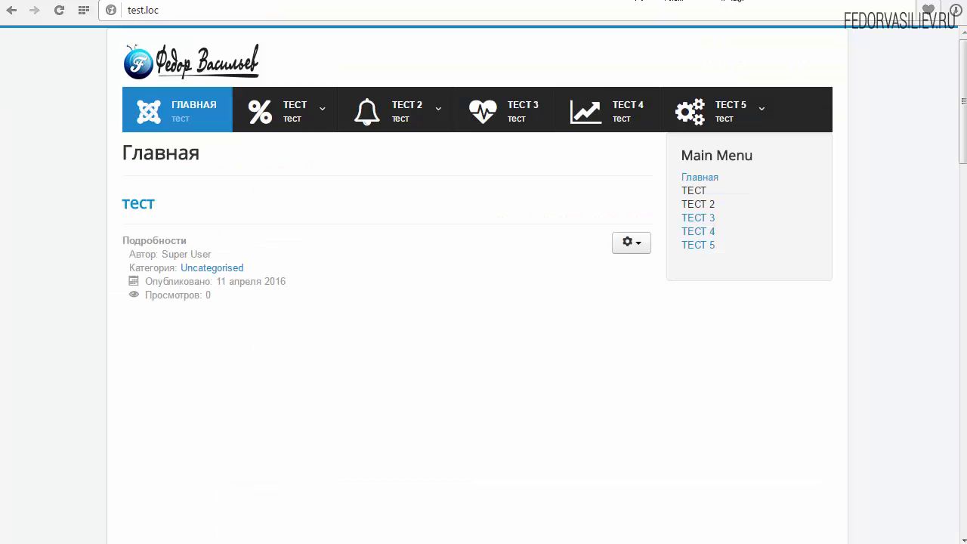
mouse_move(422, 110)
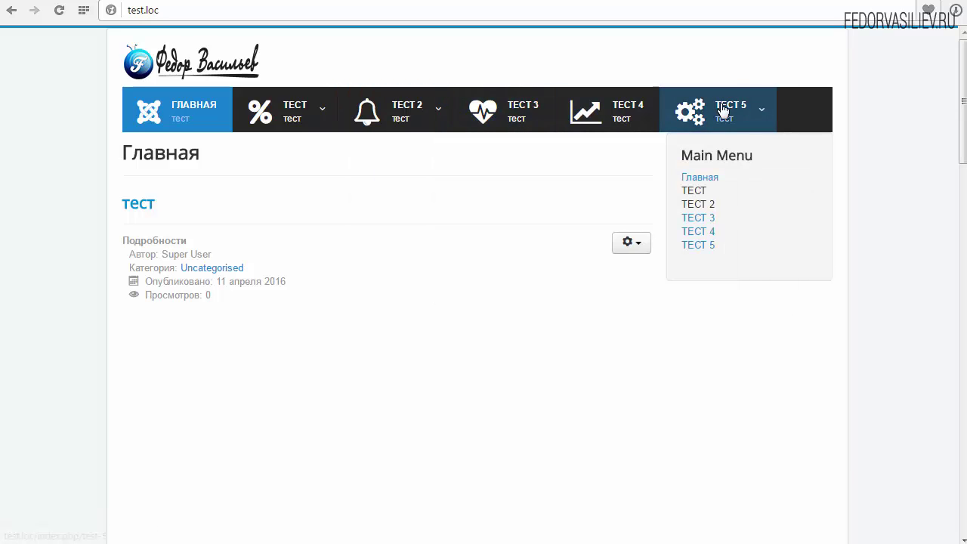
mouse_move(723, 111)
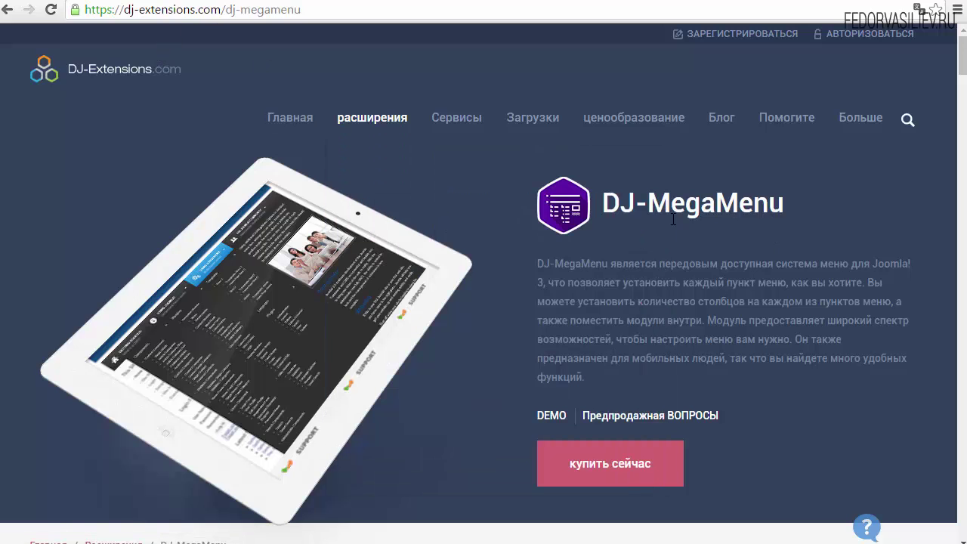
- Open the DJ-MegaMenu pricing page on dj-extensions.com and examine the Regular plan's price and demo access period
click(609, 464)
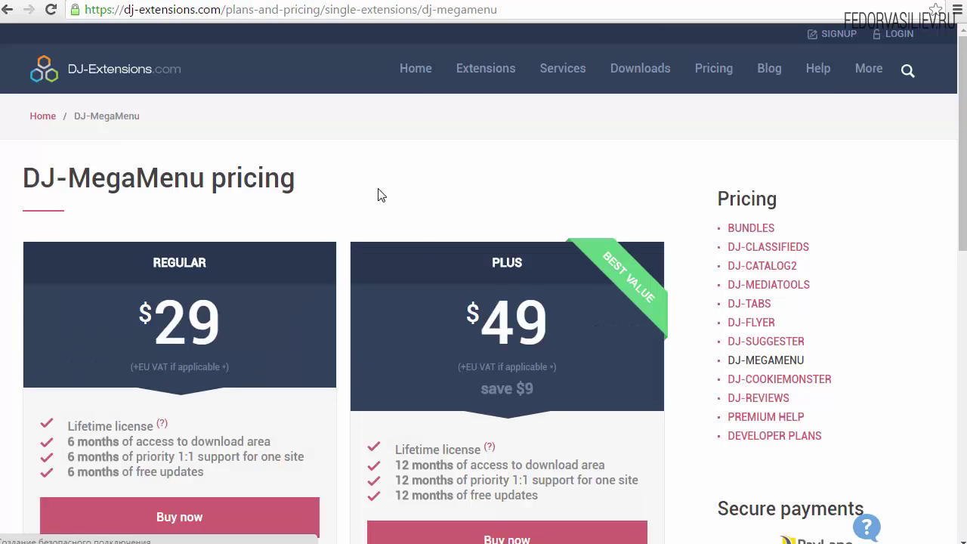
scroll(380, 190, down, 2)
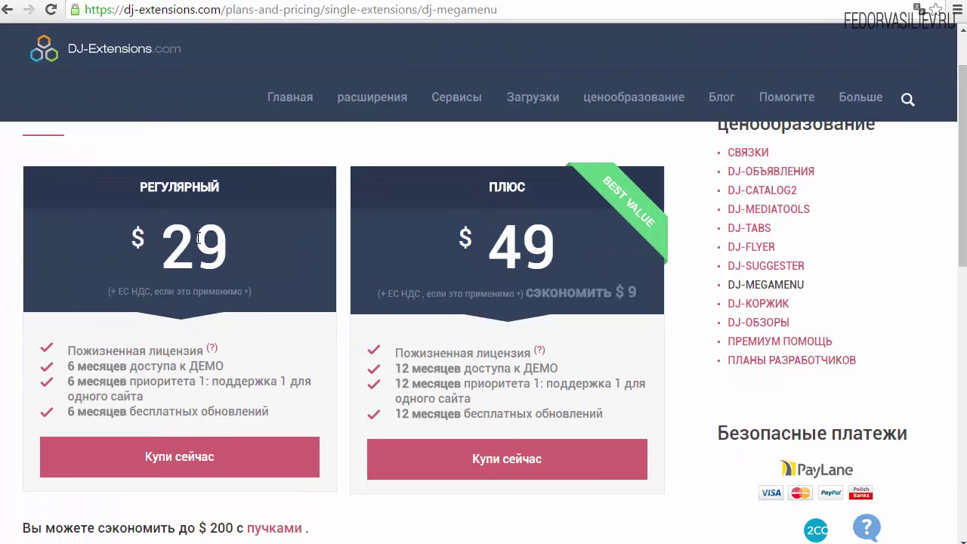
double_click(205, 244)
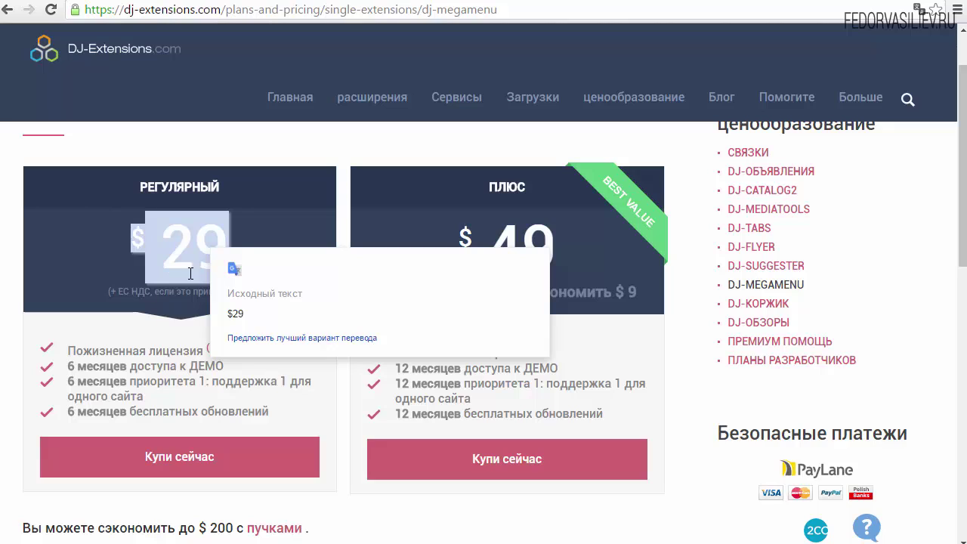
click(63, 363)
drag(67, 366, 114, 368)
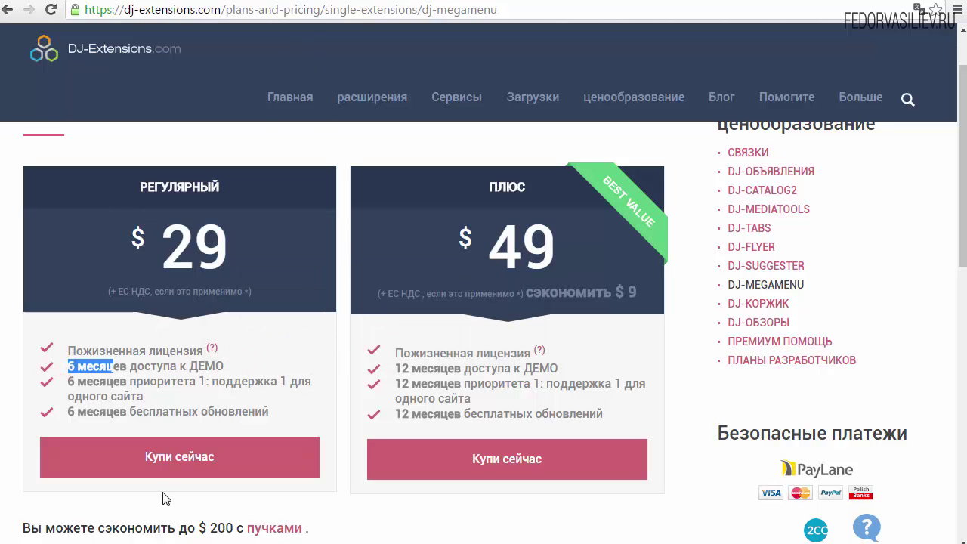
- Search Yandex for 29$ in a new browser tab to convert the plan's price to roubles
key(ctrl+t)
click(99, 40)
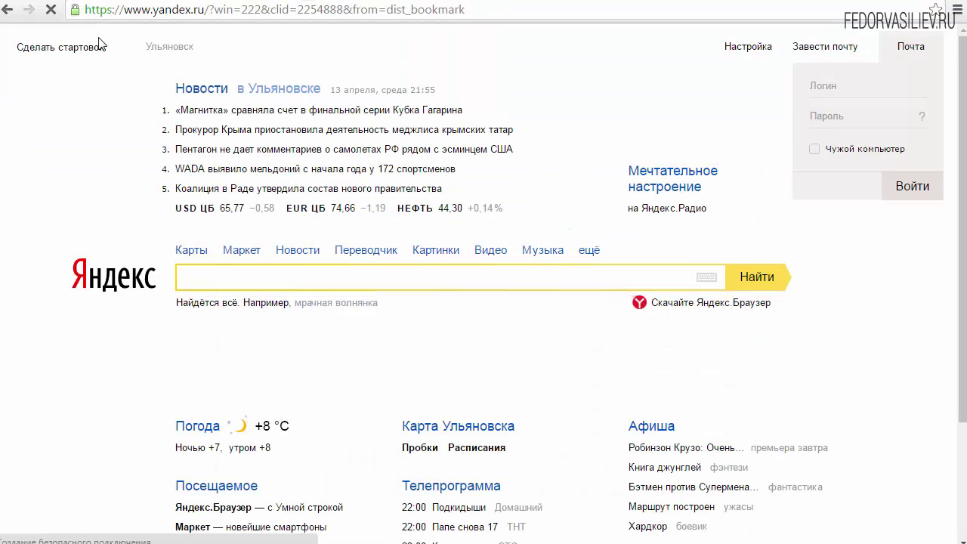
click(274, 279)
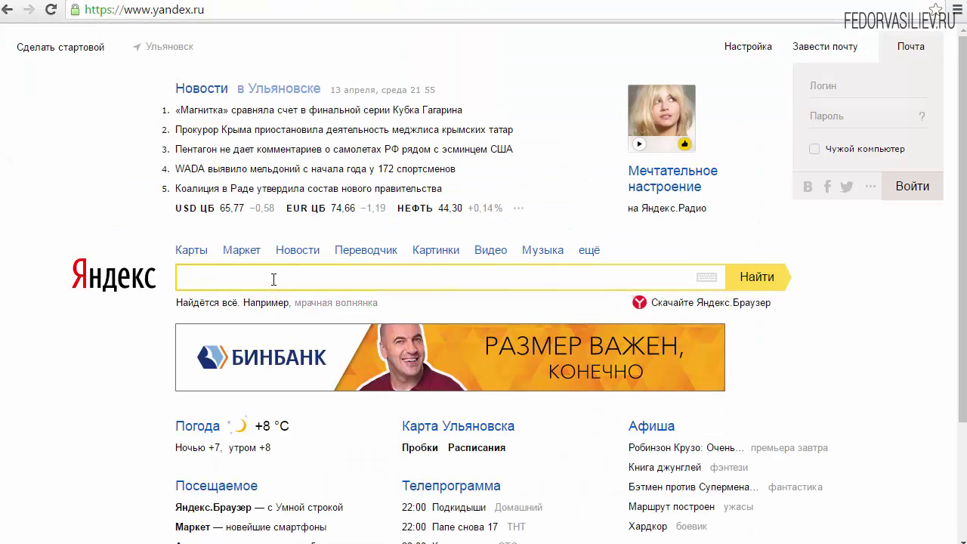
text(29)
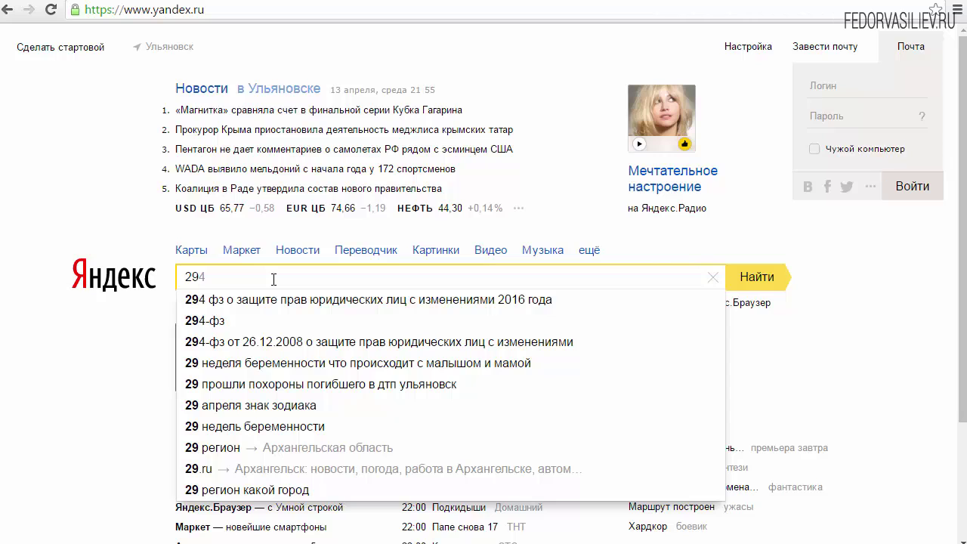
text($)
key(Return)
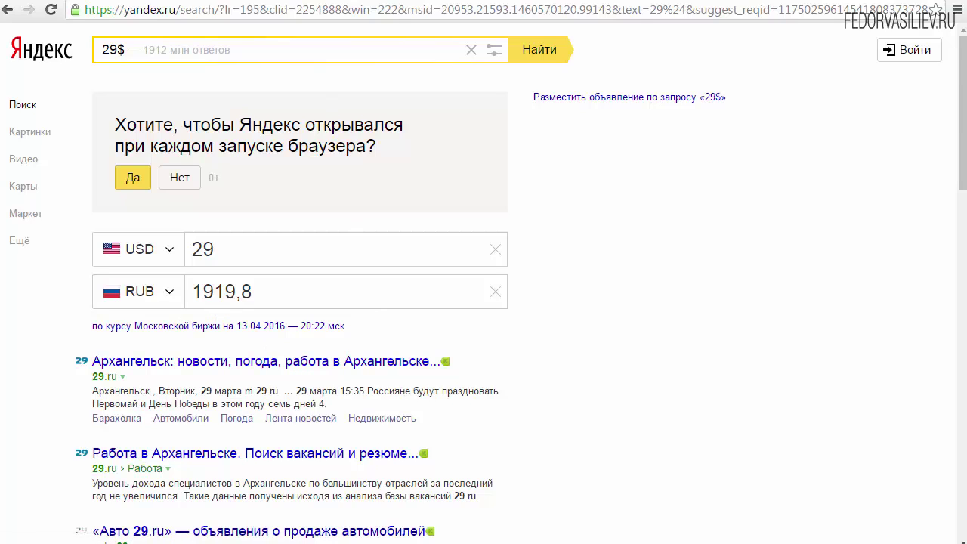
- Return to the DJ-MegaMenu pricing page and examine the VAT note and price of the Regular plan
key(ctrl+Tab)
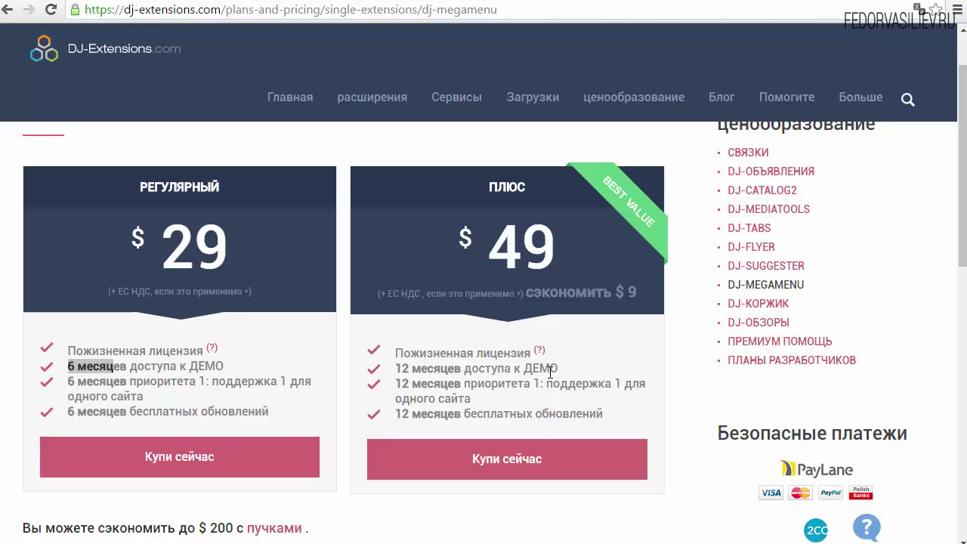
triple_click(221, 290)
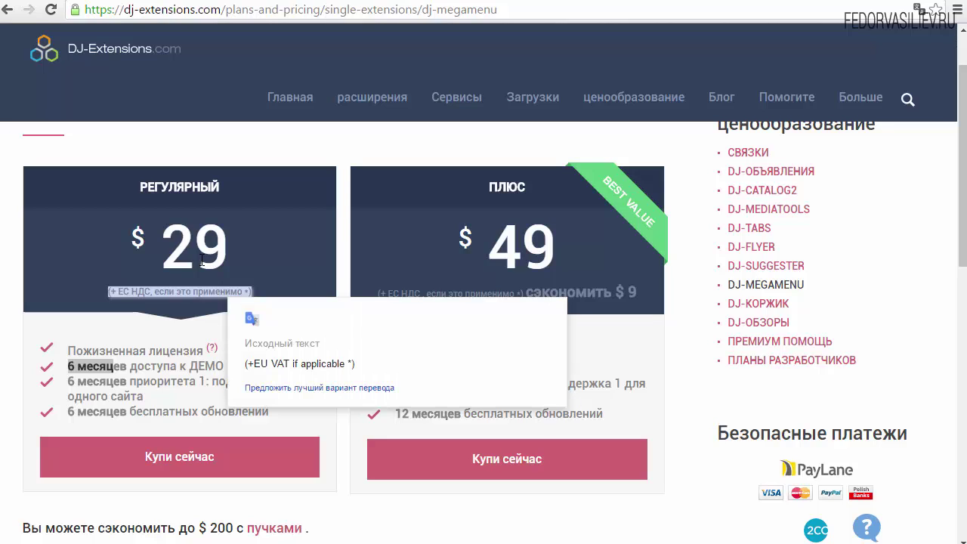
double_click(202, 262)
click(135, 184)
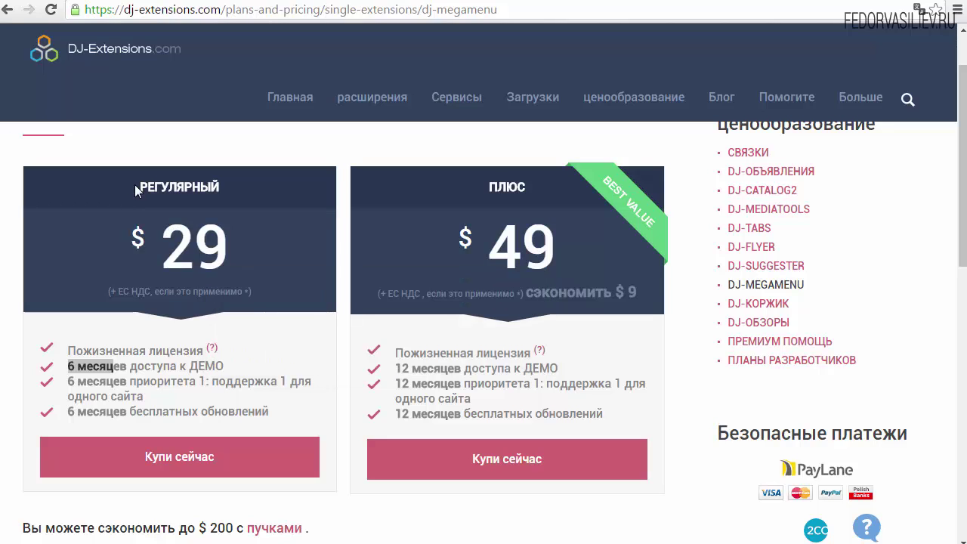